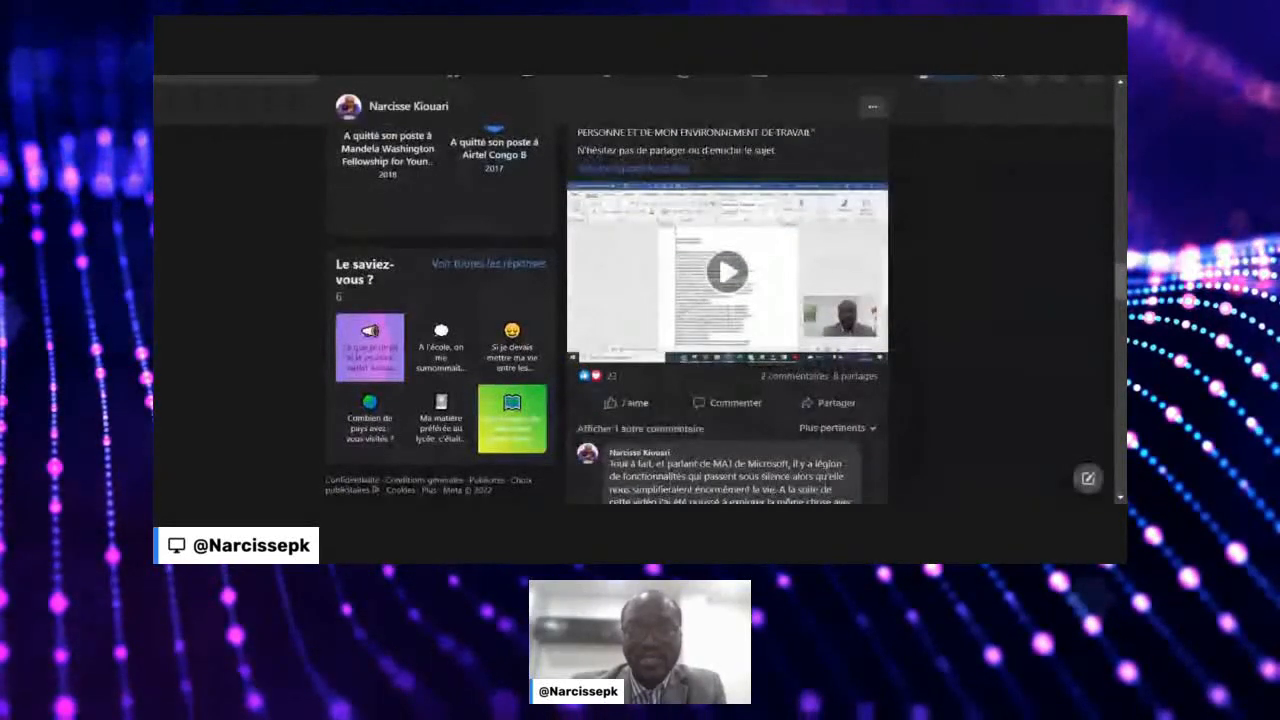
scroll(728, 313, down, 3)
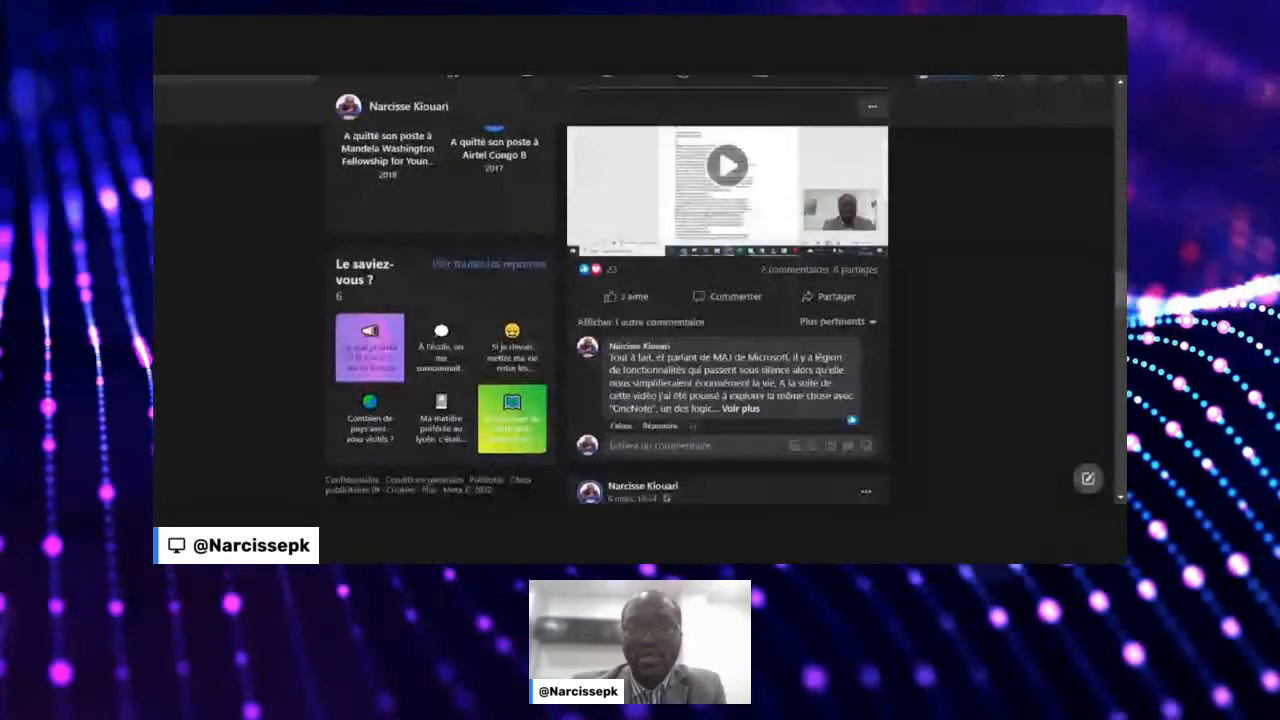
scroll(728, 315, up, 2)
scroll(728, 315, up, 2)
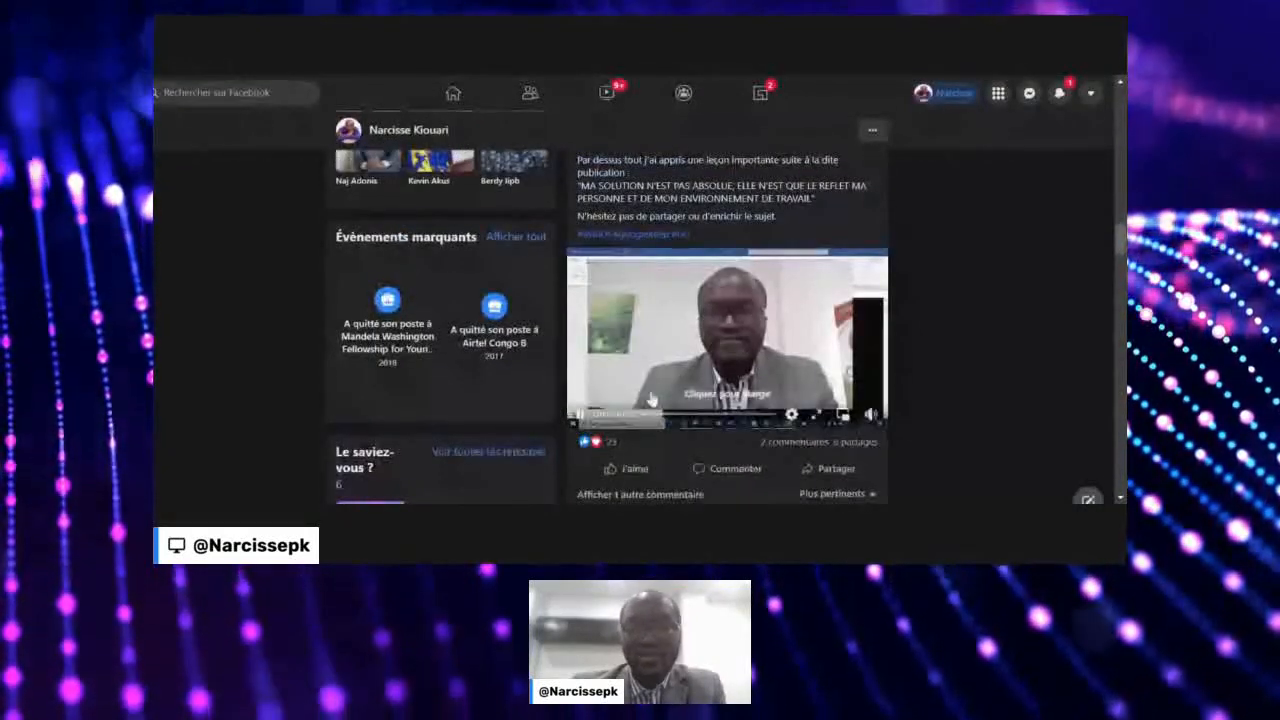
scroll(826, 423, down, 10)
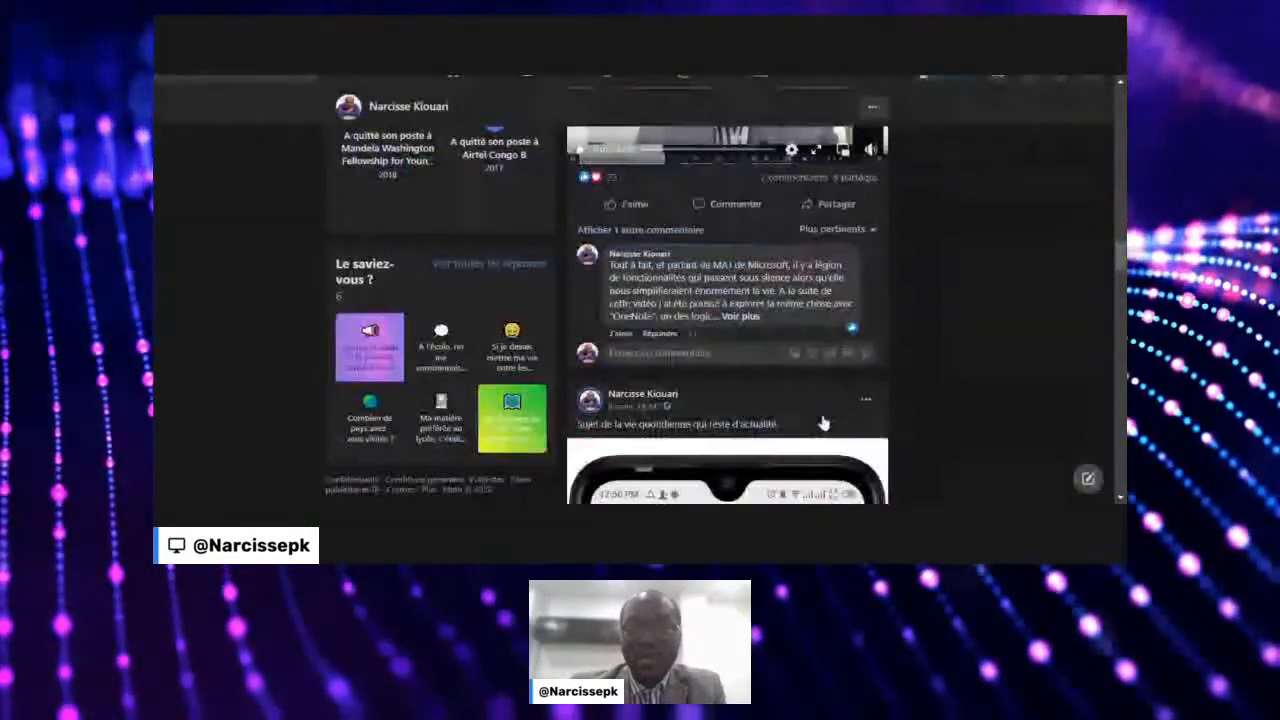
scroll(826, 423, down, 5)
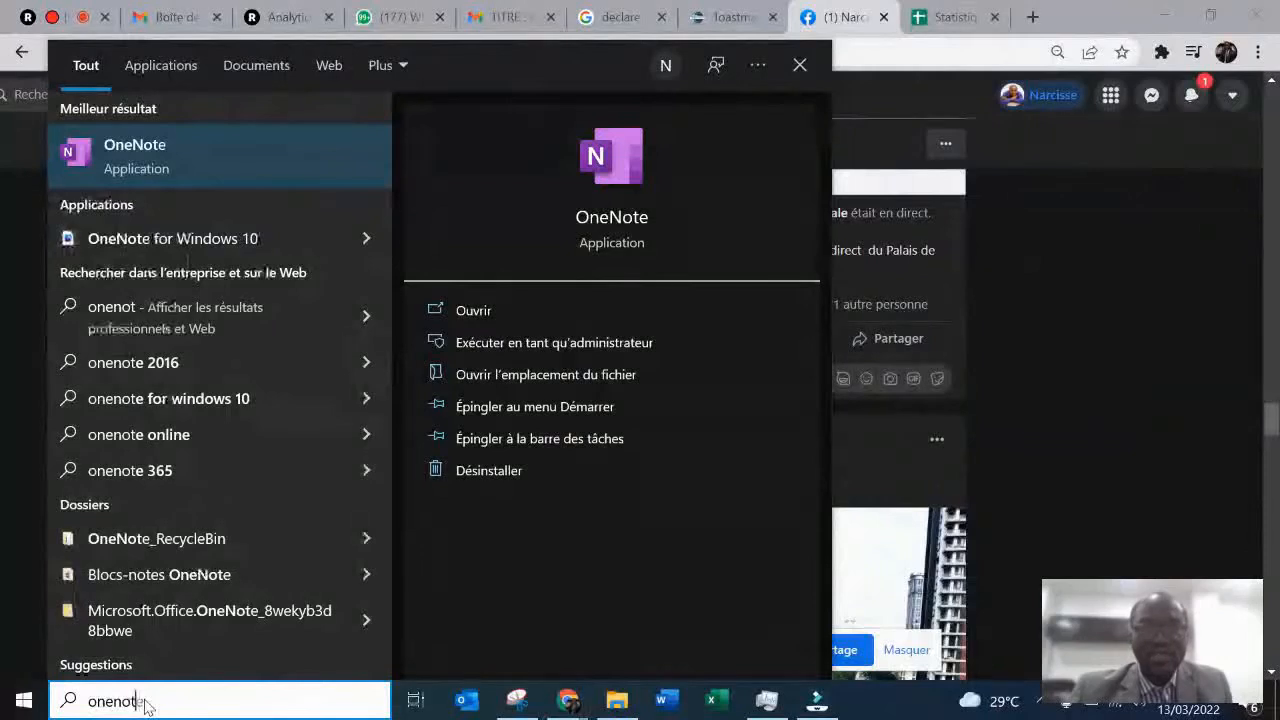
- Search Windows for "onenote" and open the OneNote desktop application
text(e)
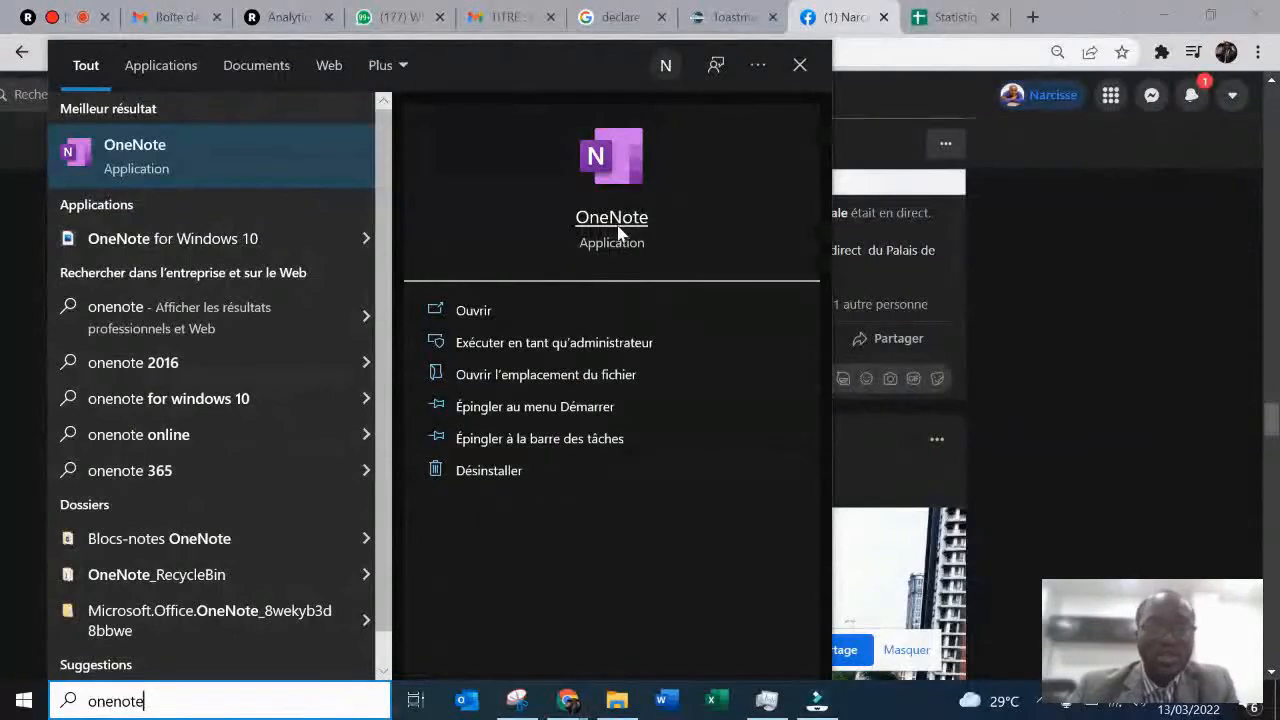
click(474, 312)
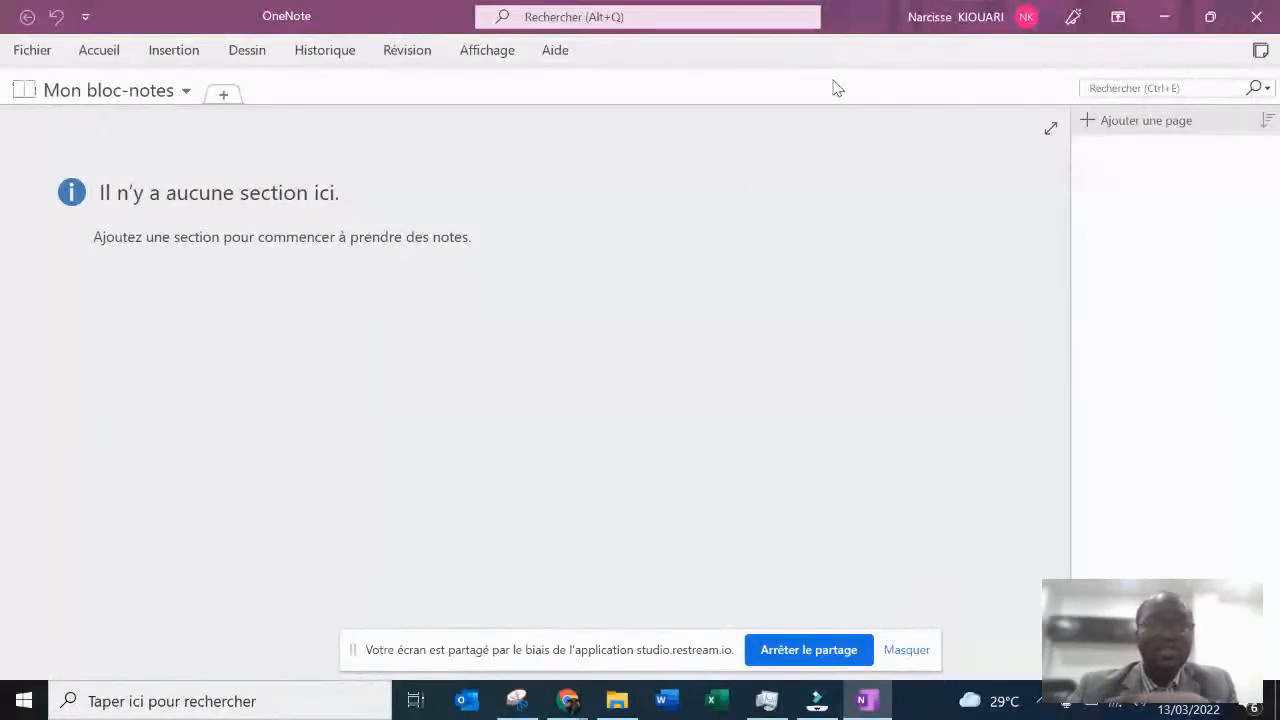
click(251, 58)
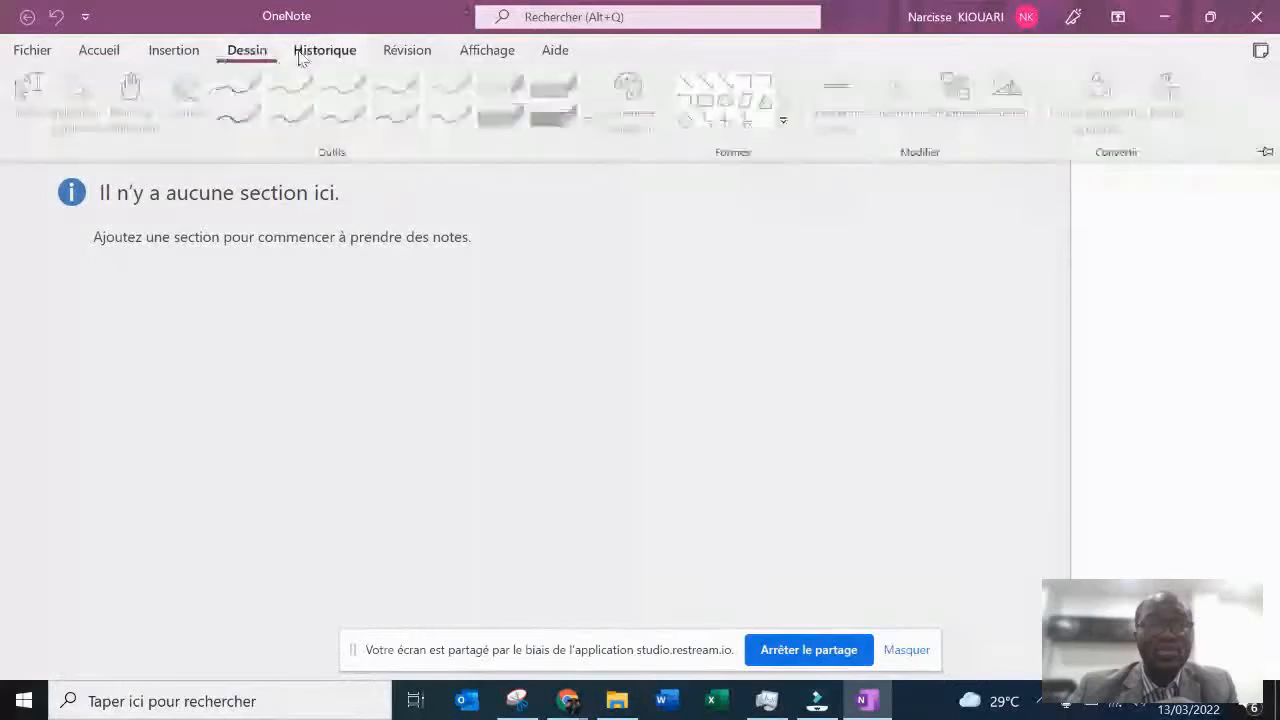
click(411, 57)
click(176, 52)
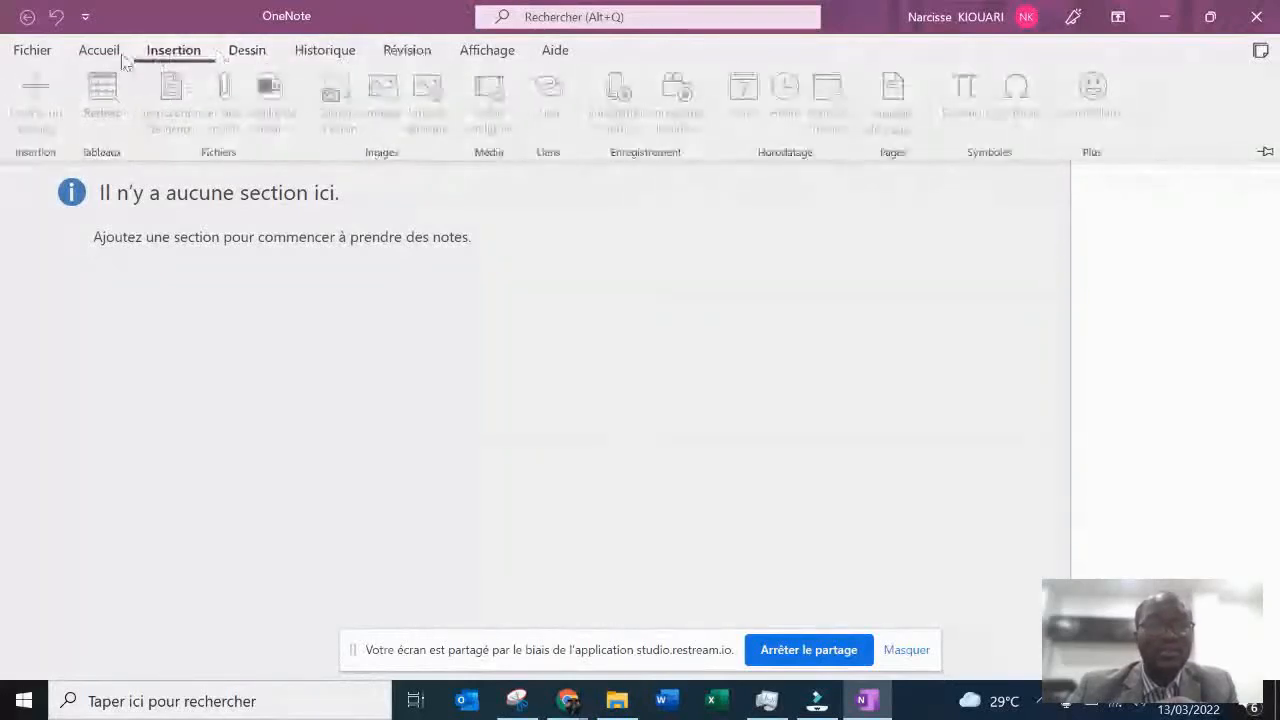
click(95, 55)
click(155, 262)
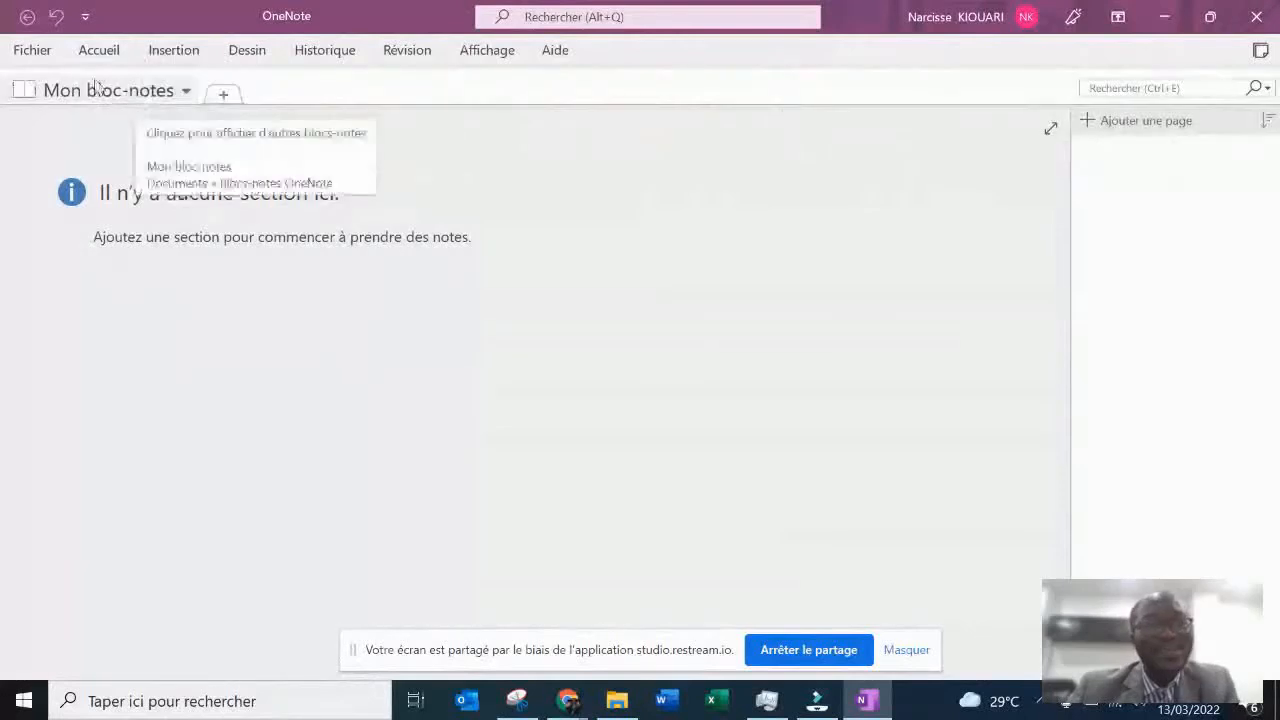
click(42, 50)
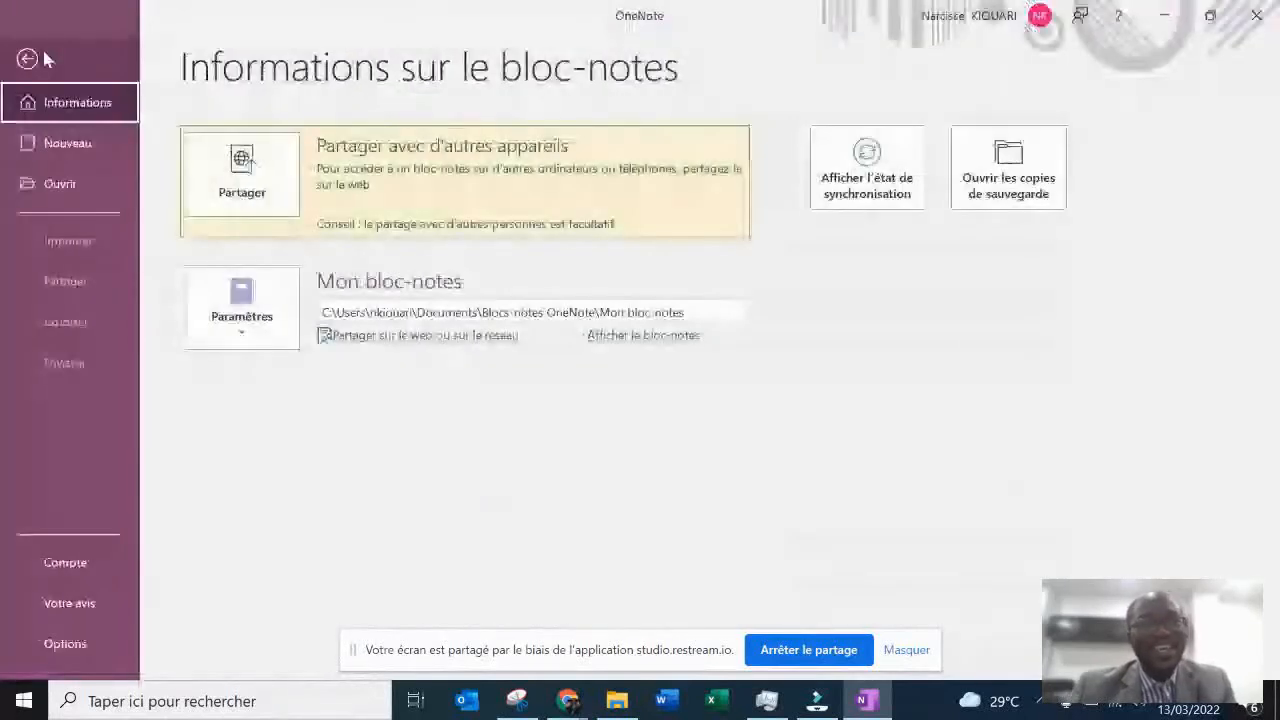
click(96, 143)
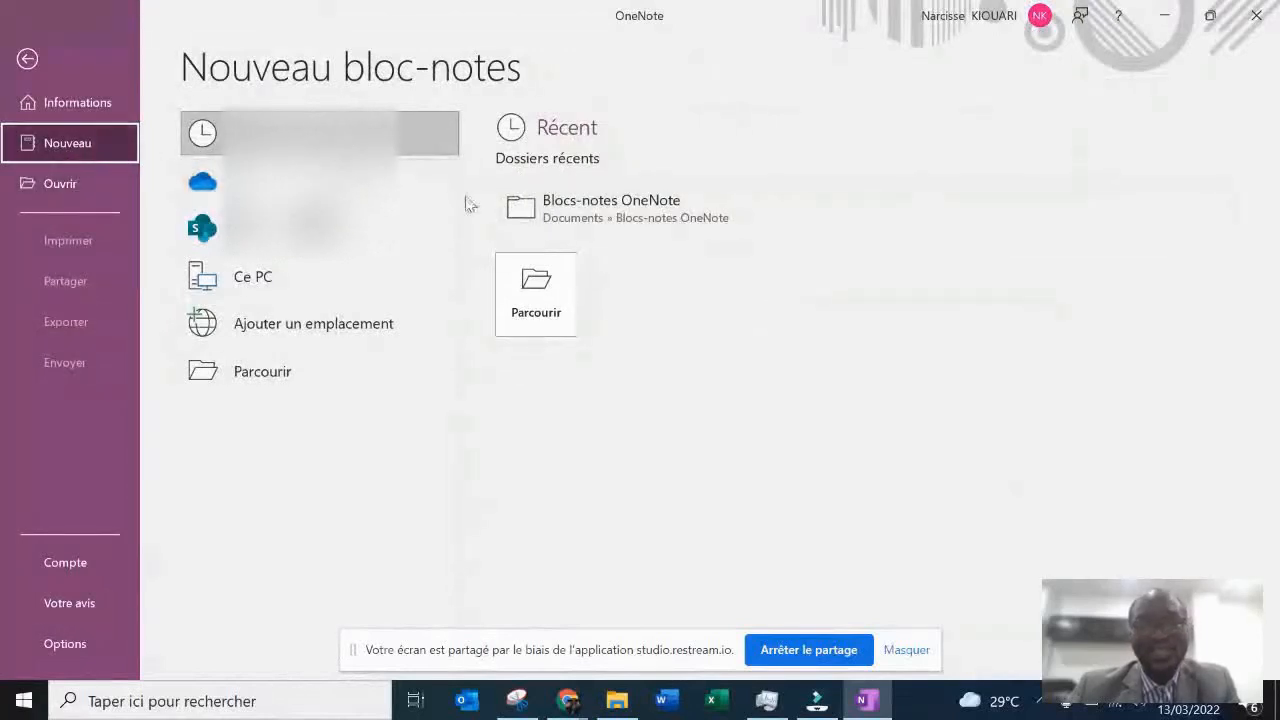
click(580, 218)
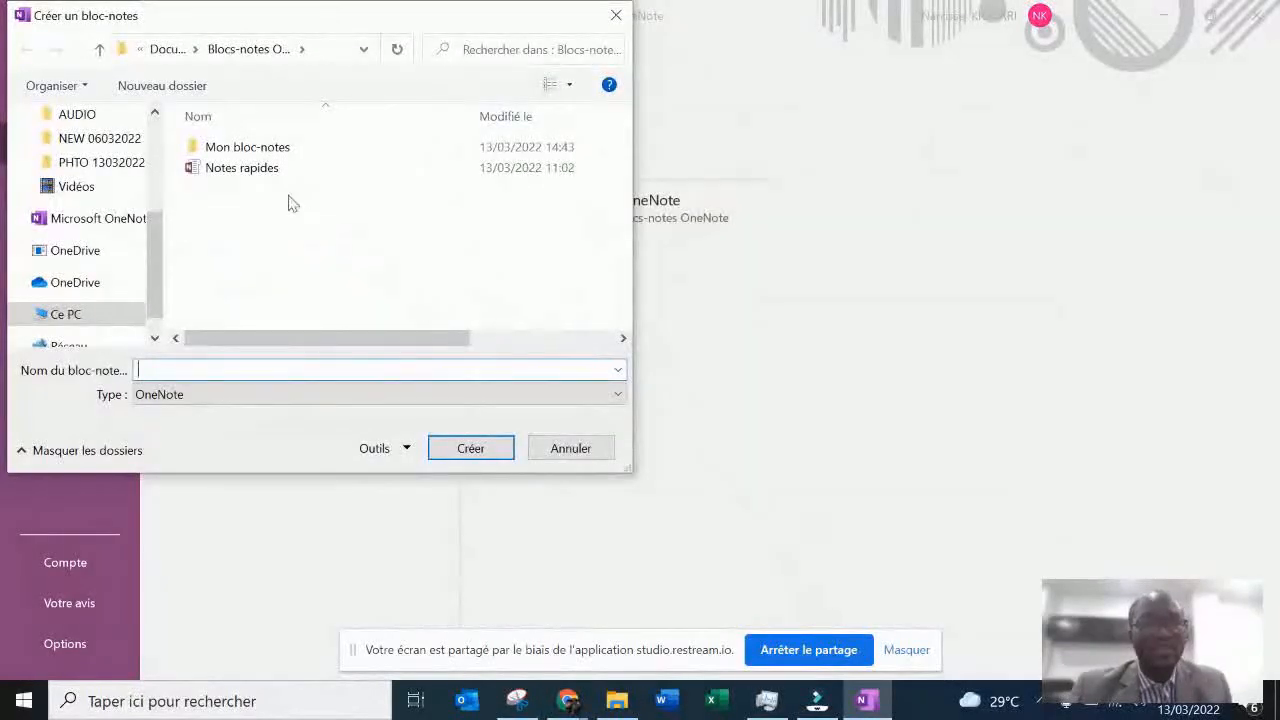
double_click(245, 171)
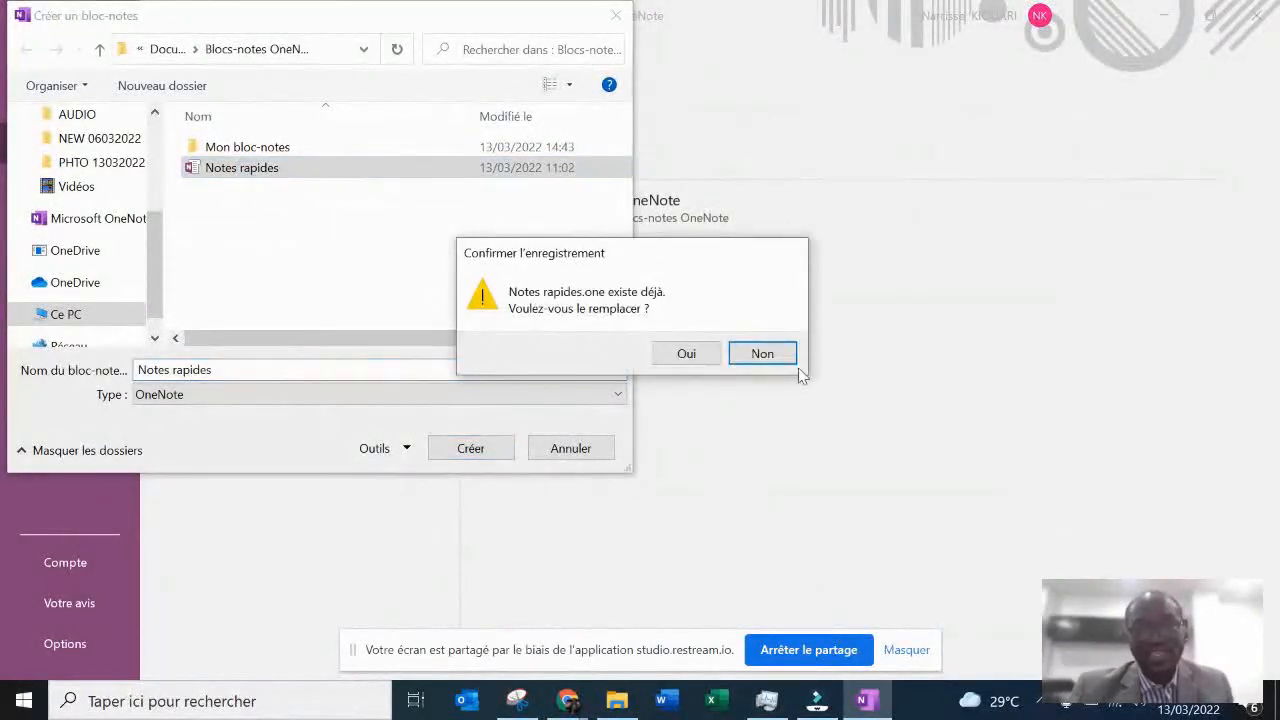
click(765, 355)
click(602, 456)
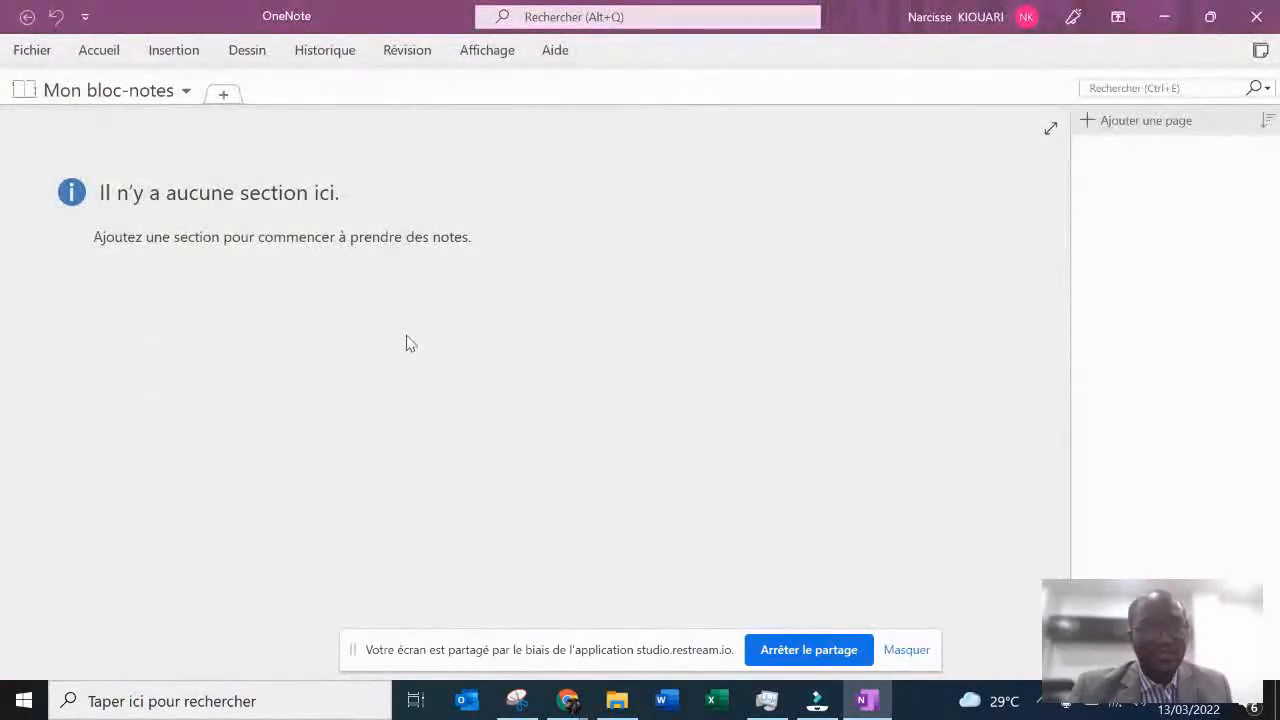
- Add a new section named Test to the notebook Mon bloc-notes
click(150, 91)
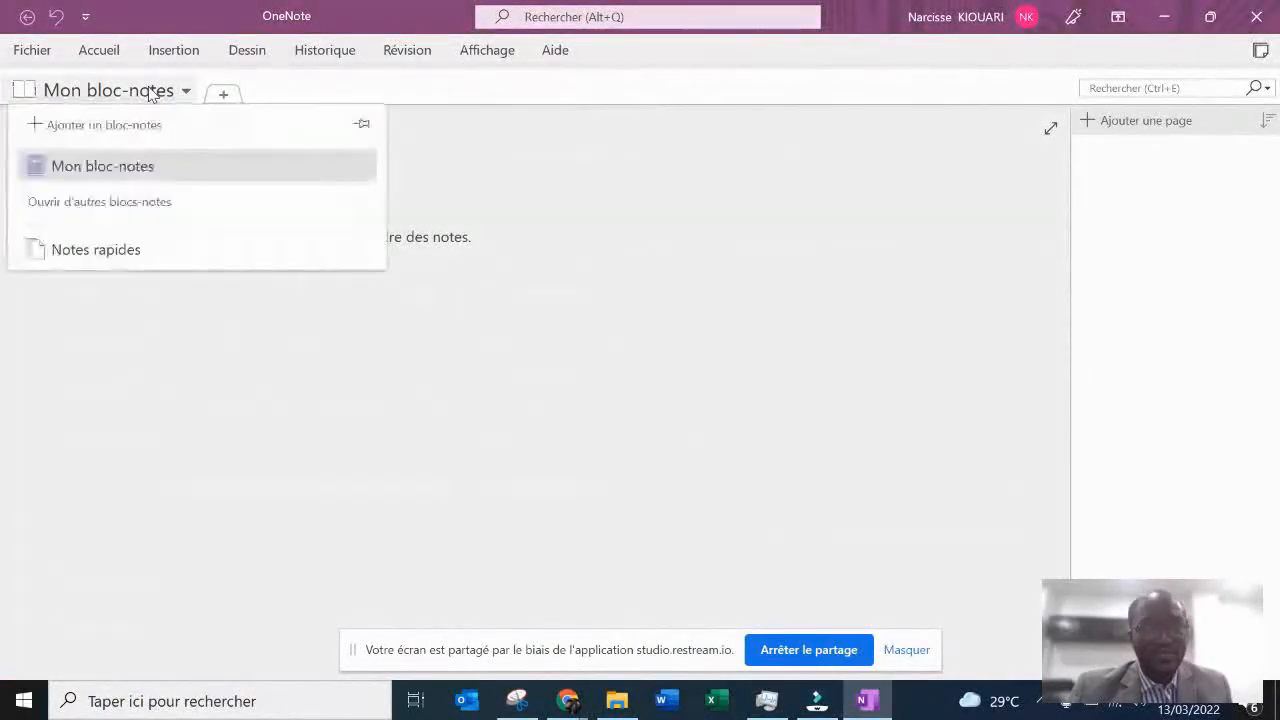
click(273, 83)
click(226, 95)
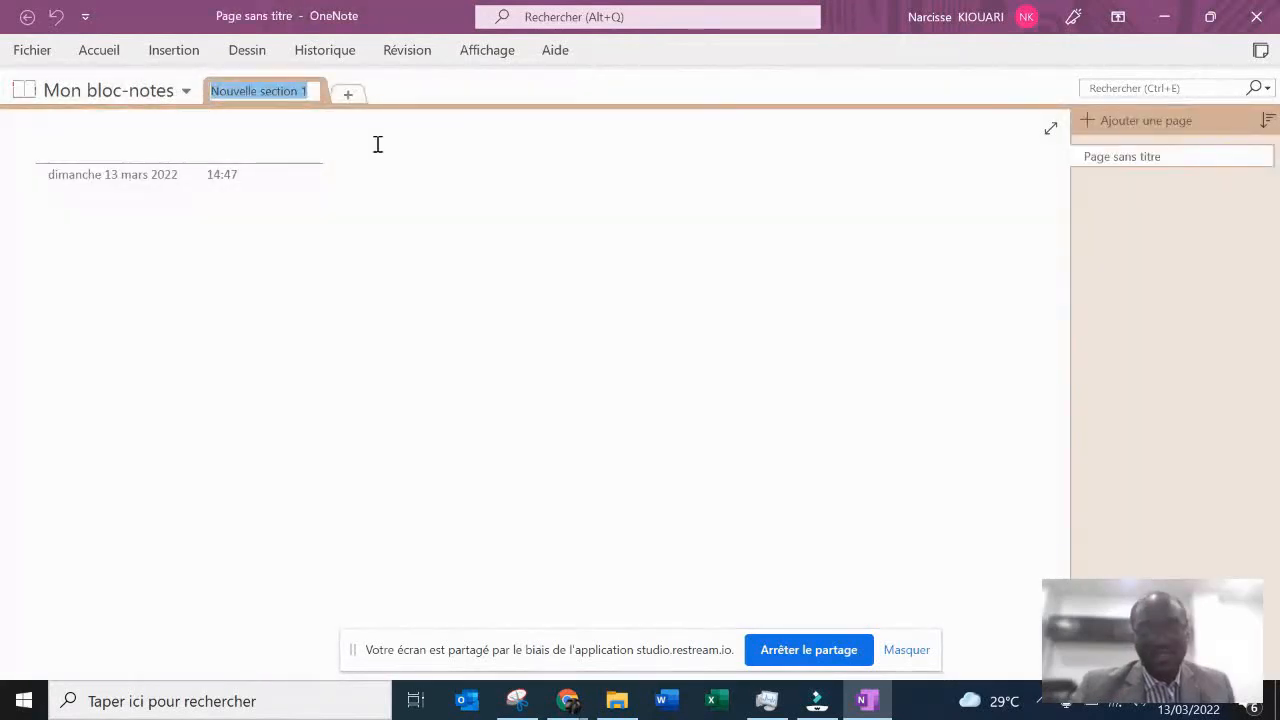
text(I)
text(est)
key(Return)
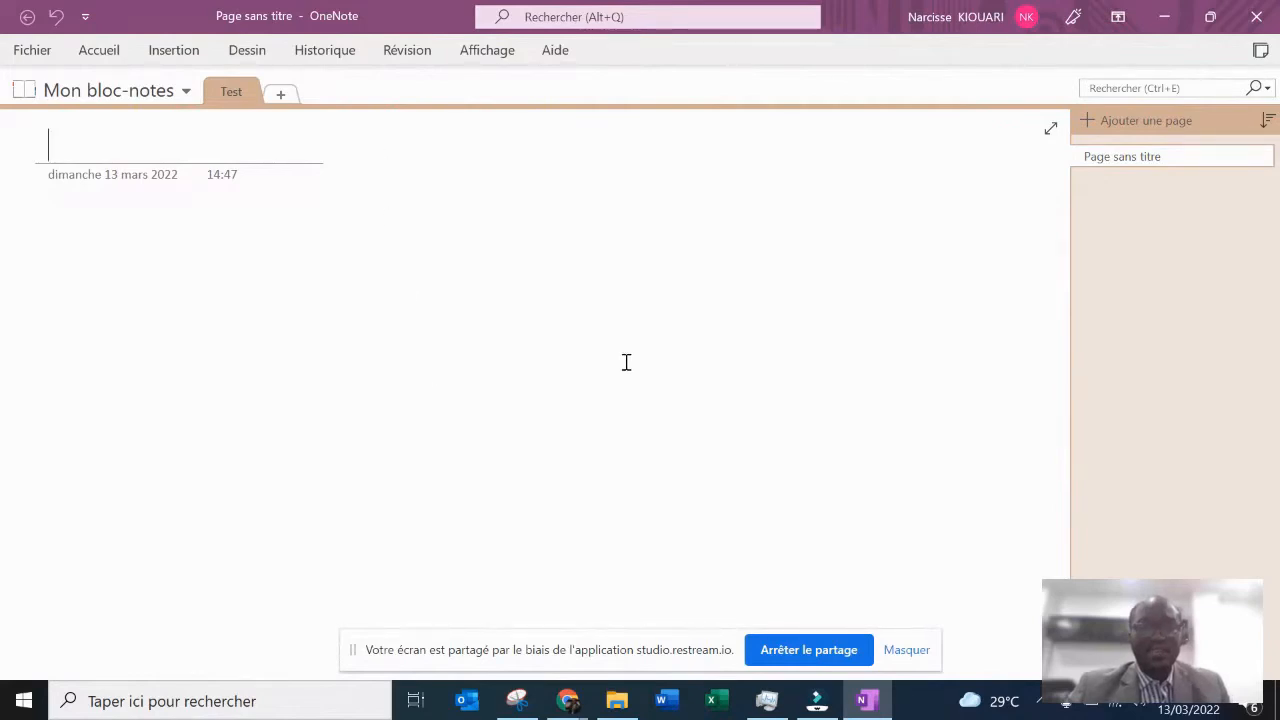
- Open the desktop PDF "MANUEL OCCASIONS SPECIALES PROJET 1- SAVOIR PORTER UN TOAST", collapse its tools pane and show the opening paragraph
key(super+d)
click(840, 262)
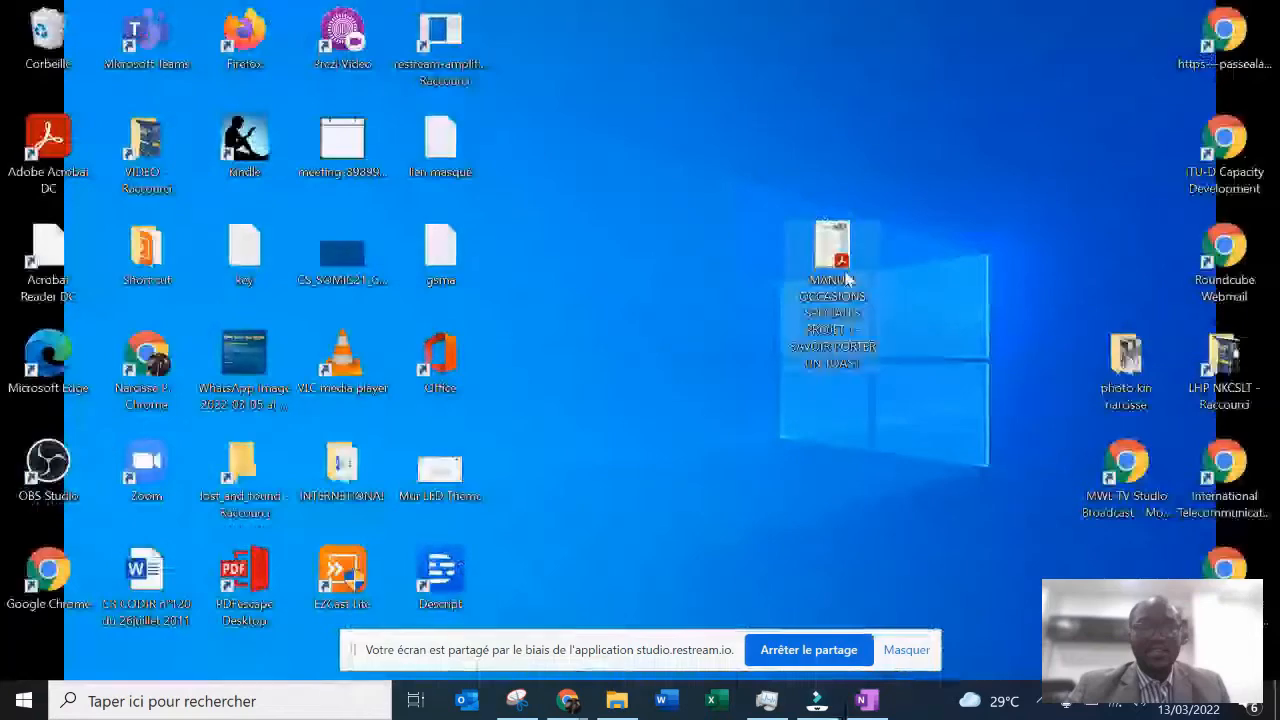
double_click(846, 279)
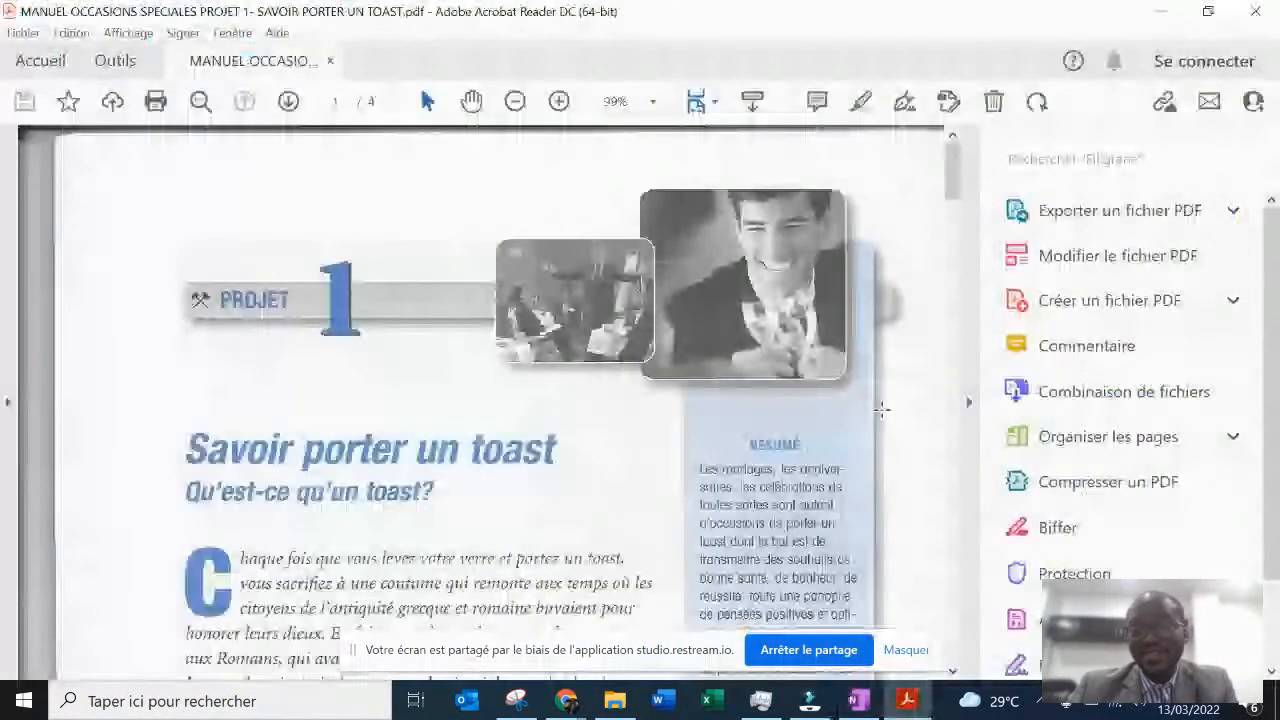
click(969, 402)
click(786, 441)
scroll(786, 441, down, 2)
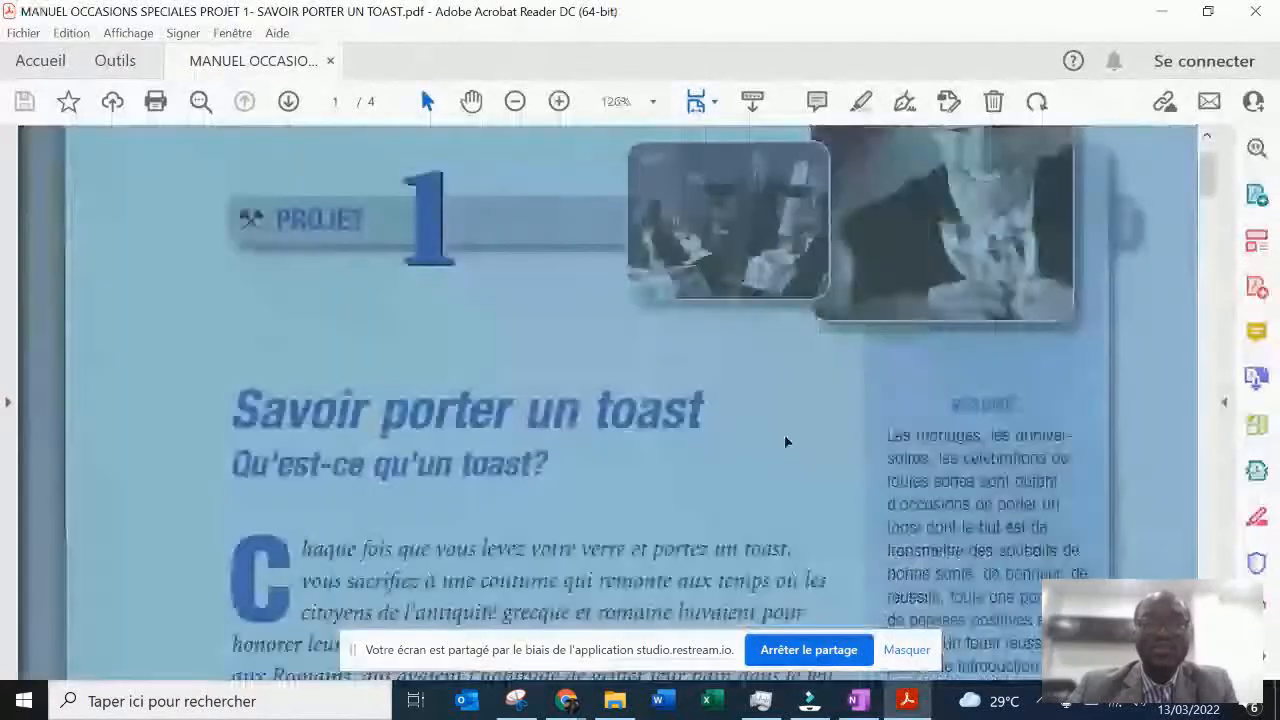
scroll(785, 441, down, 3)
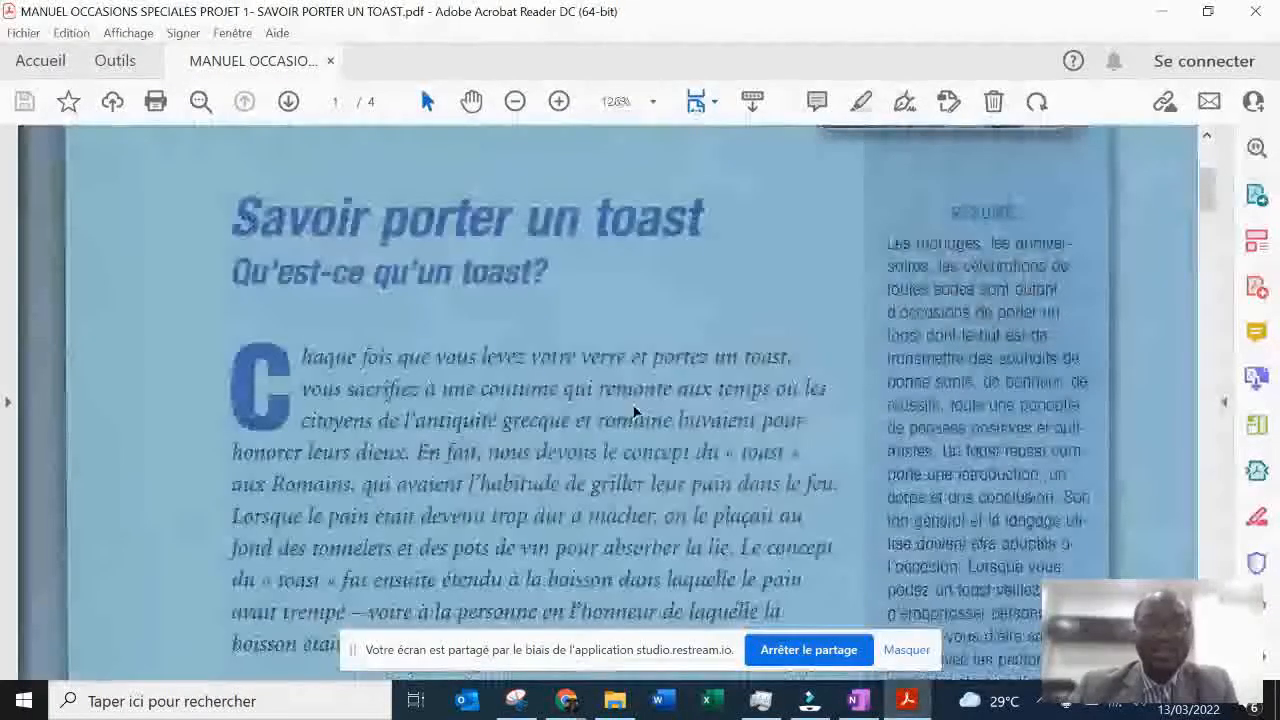
click(635, 412)
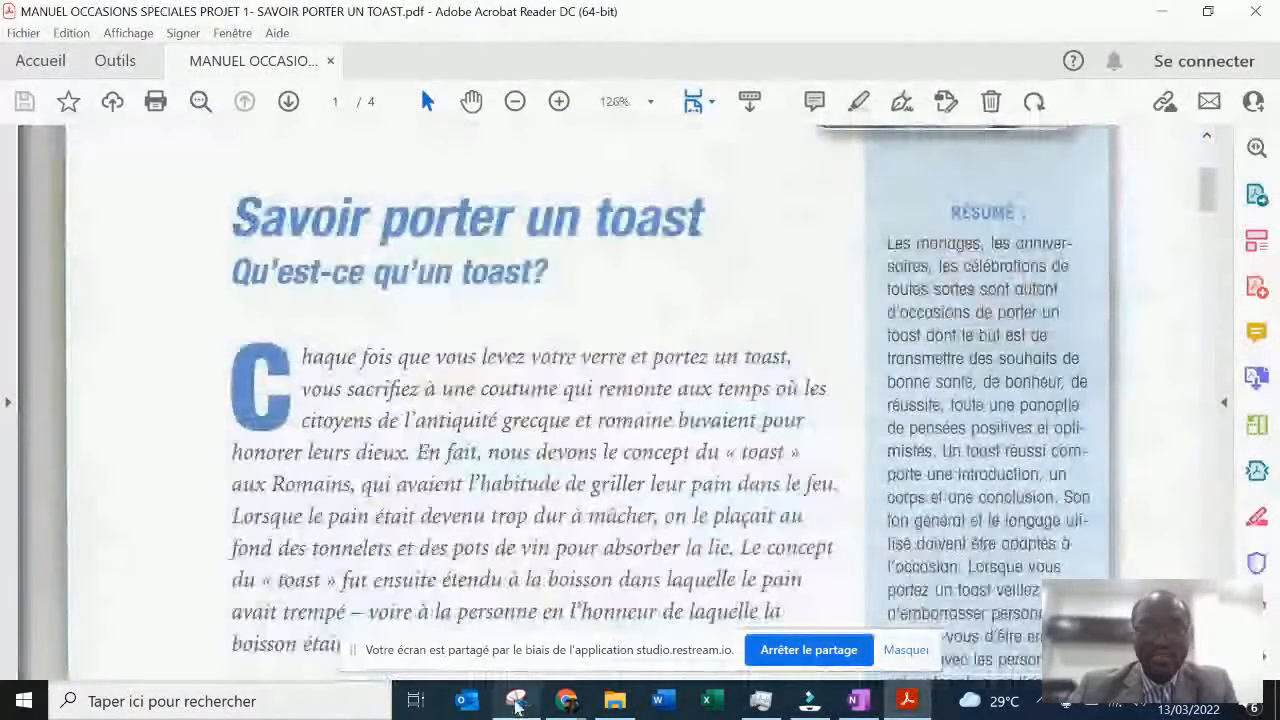
- Close the old Outil Capture d'écran window and take a rectangular screen capture of the paragraph starting "Chaque fois que vous levez votre verre"
mouse_move(516, 700)
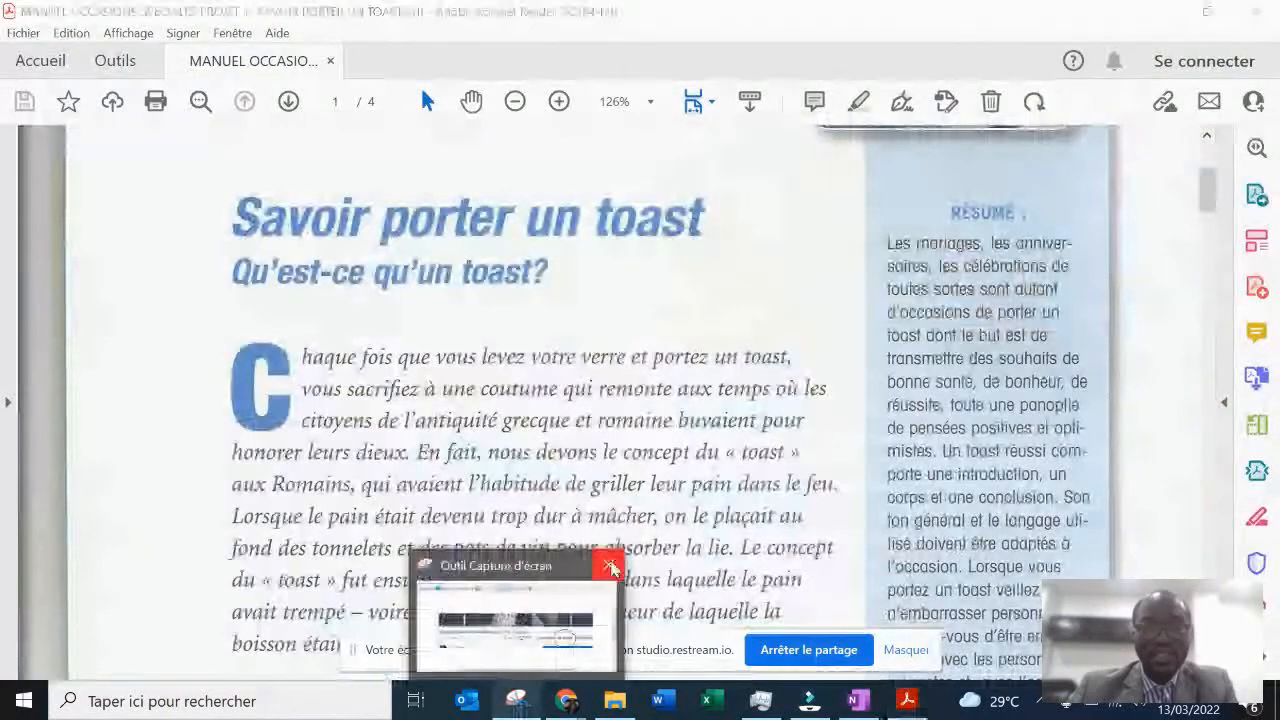
click(608, 565)
click(336, 155)
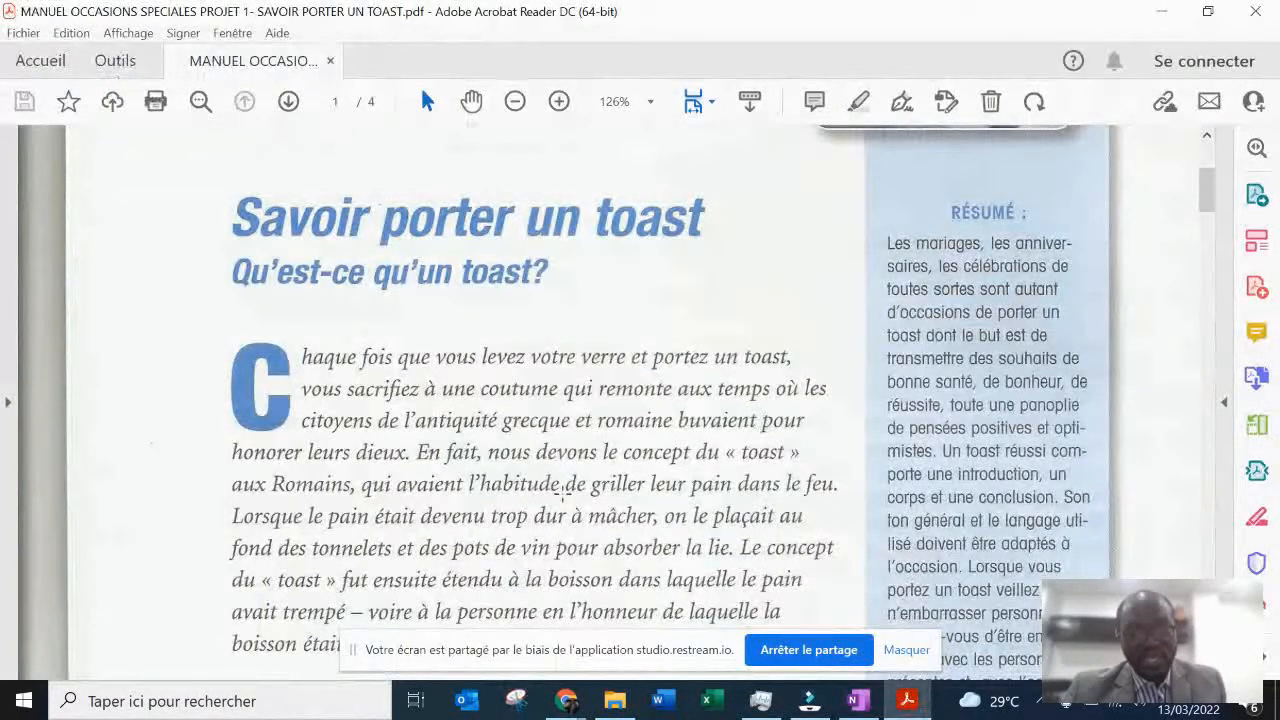
key(super+shift+s)
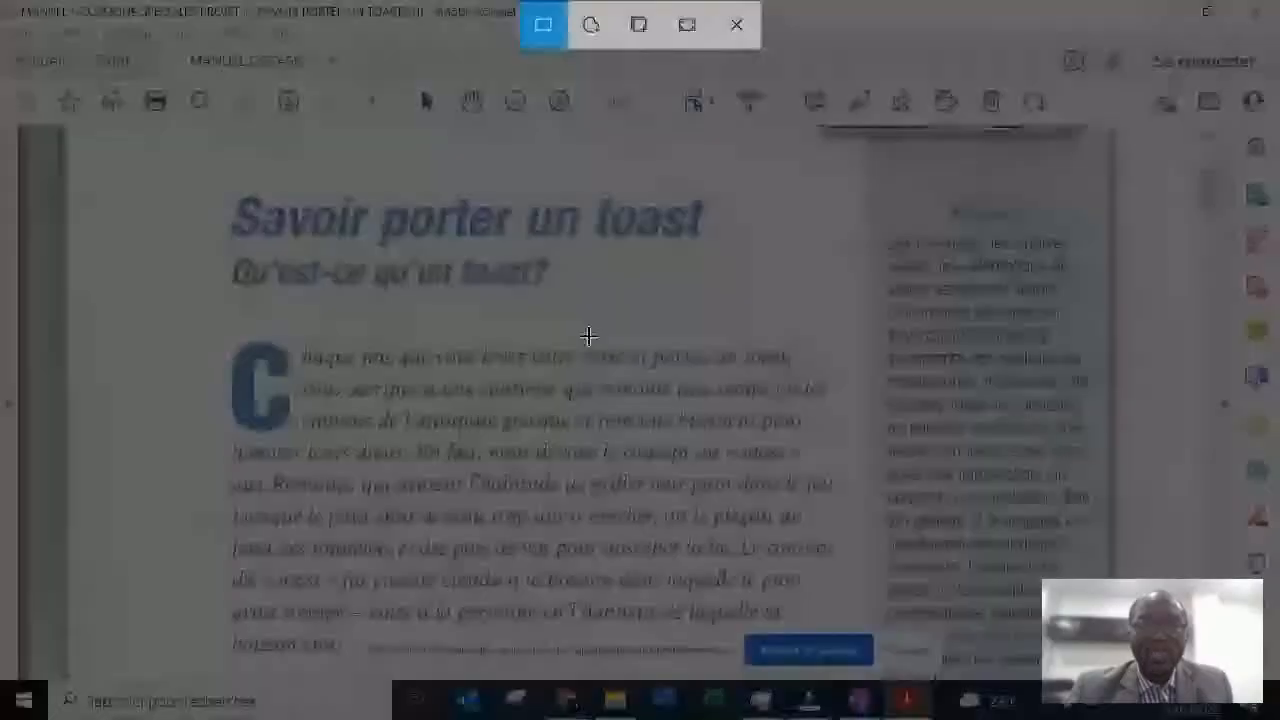
drag(216, 317, 851, 634)
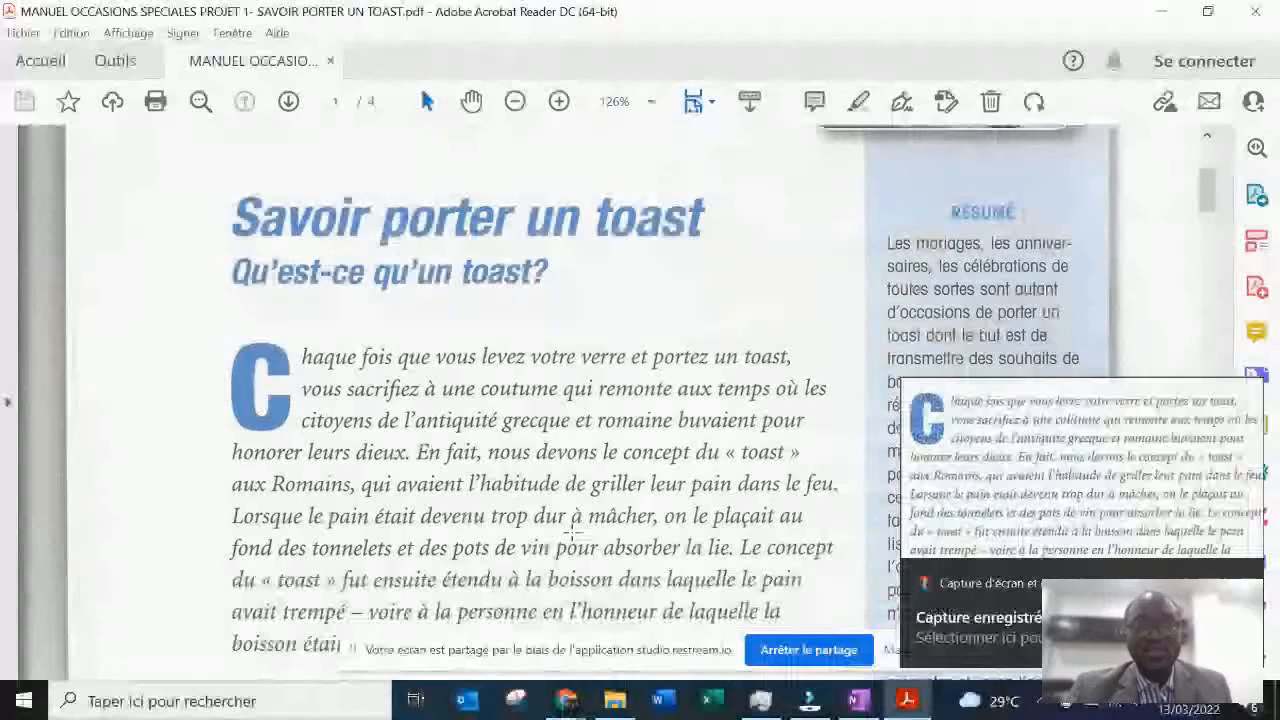
- Switch to OneNote and paste the captured paragraph image below the date on the Test section's page
key(alt+Tab)
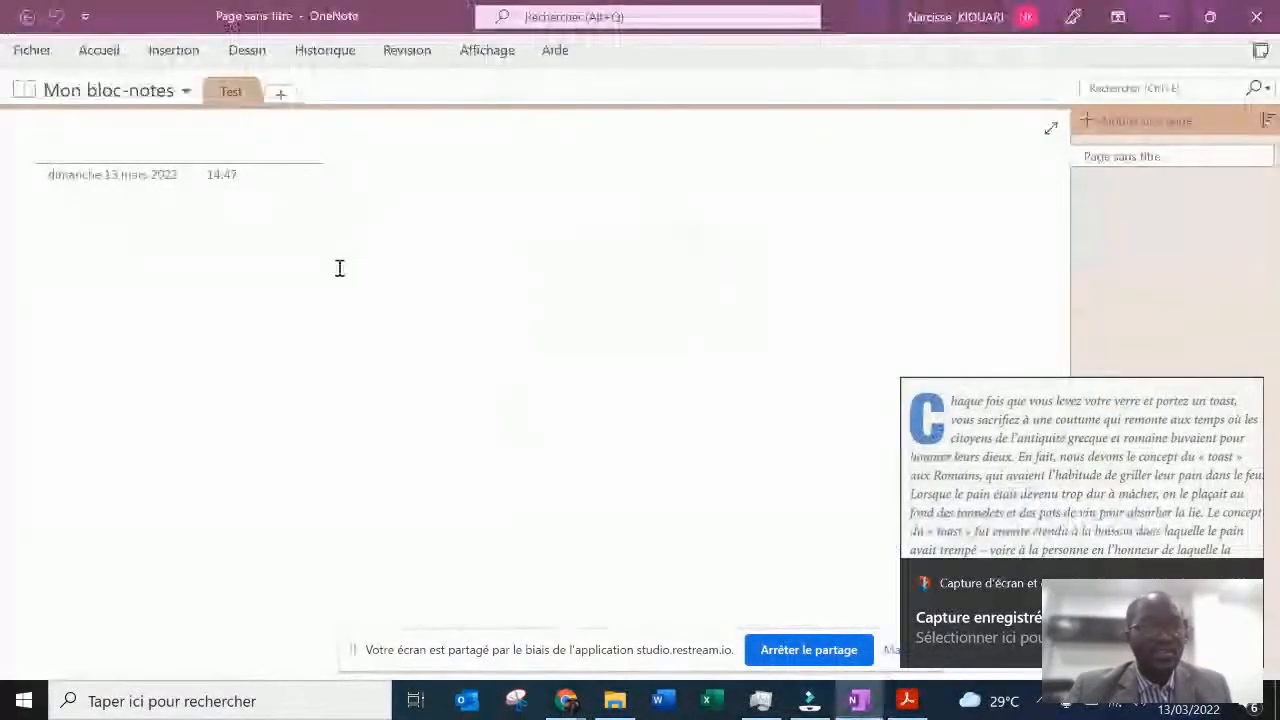
click(249, 218)
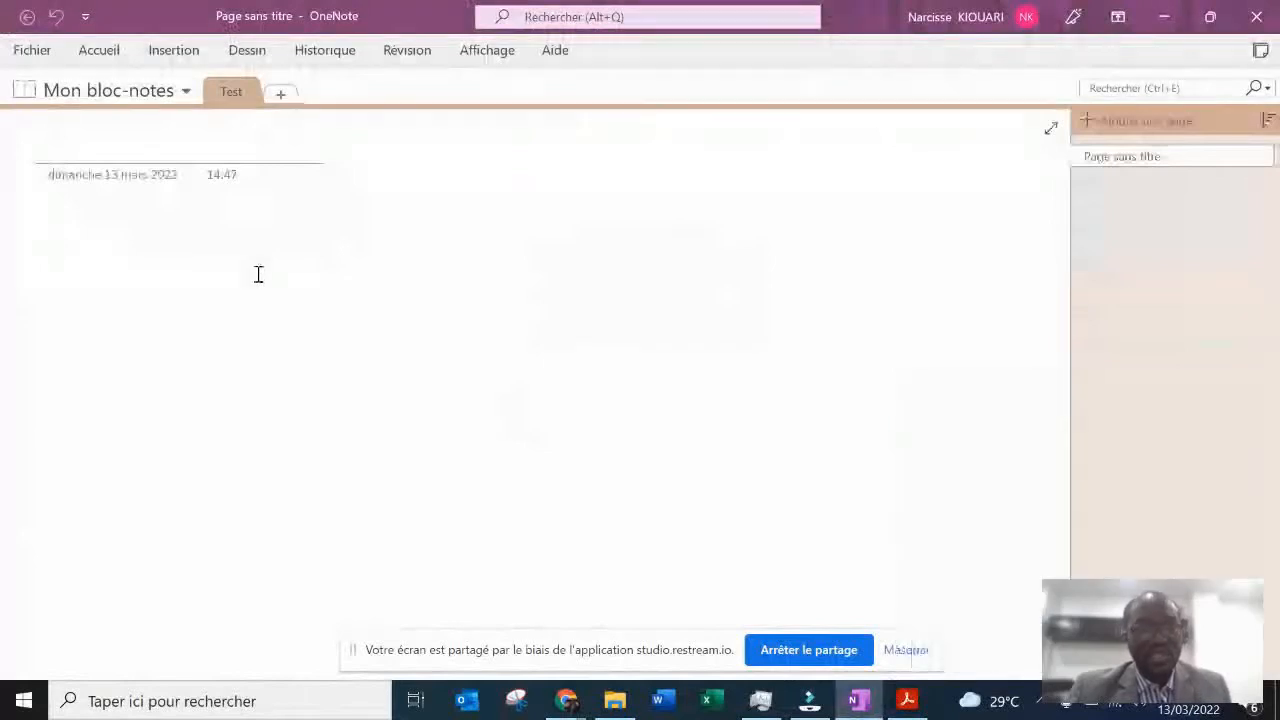
key(ctrl+v)
click(436, 330)
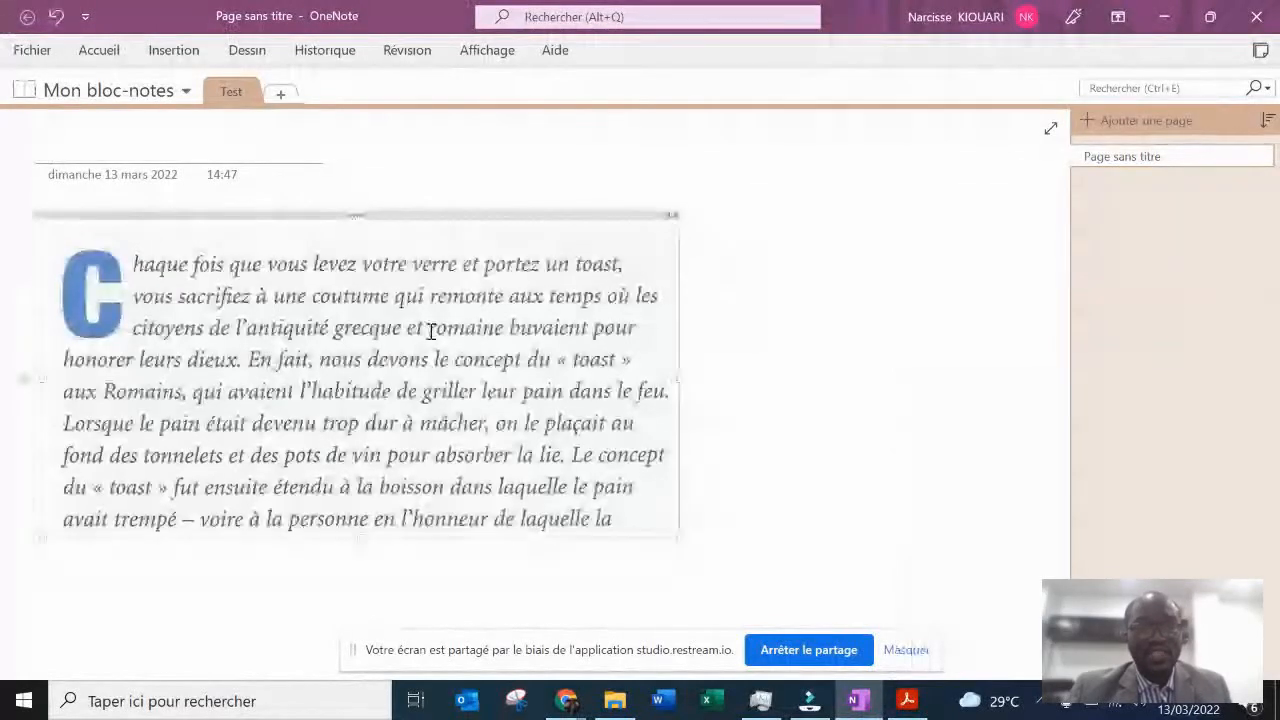
- Copy the text out of the pasted image and paste it as editable text beside the image
right_click(376, 343)
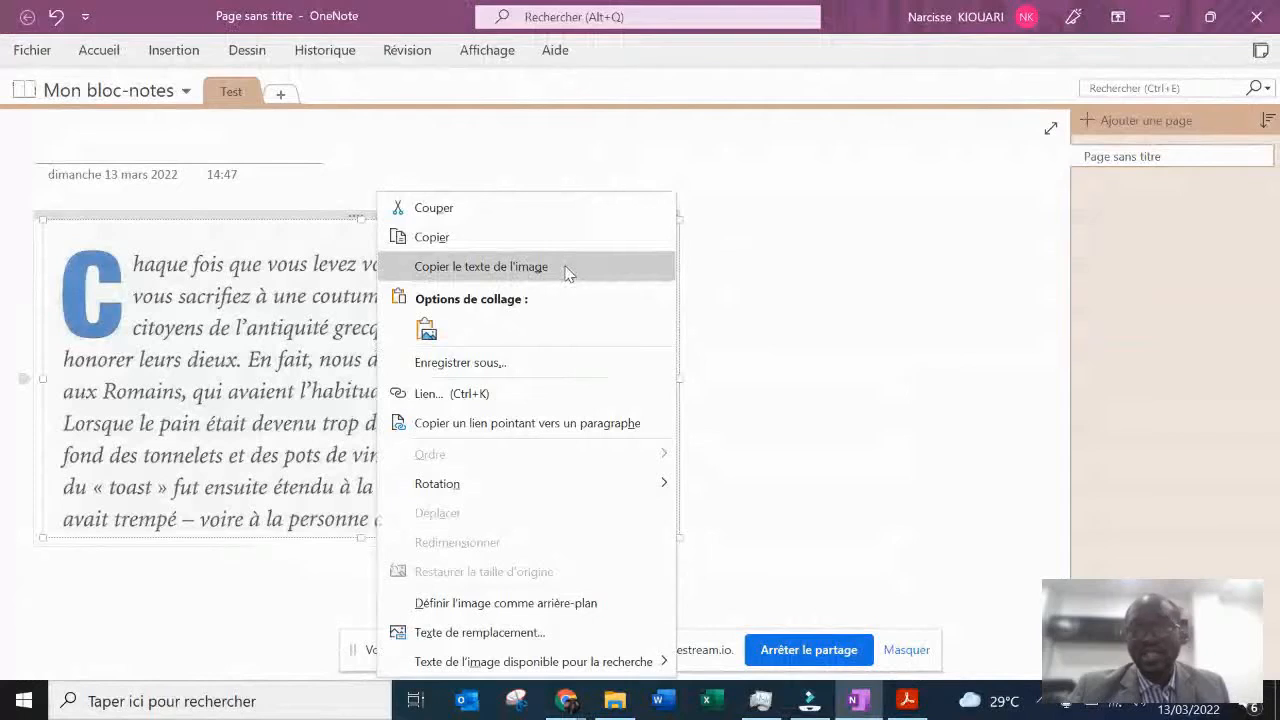
click(565, 268)
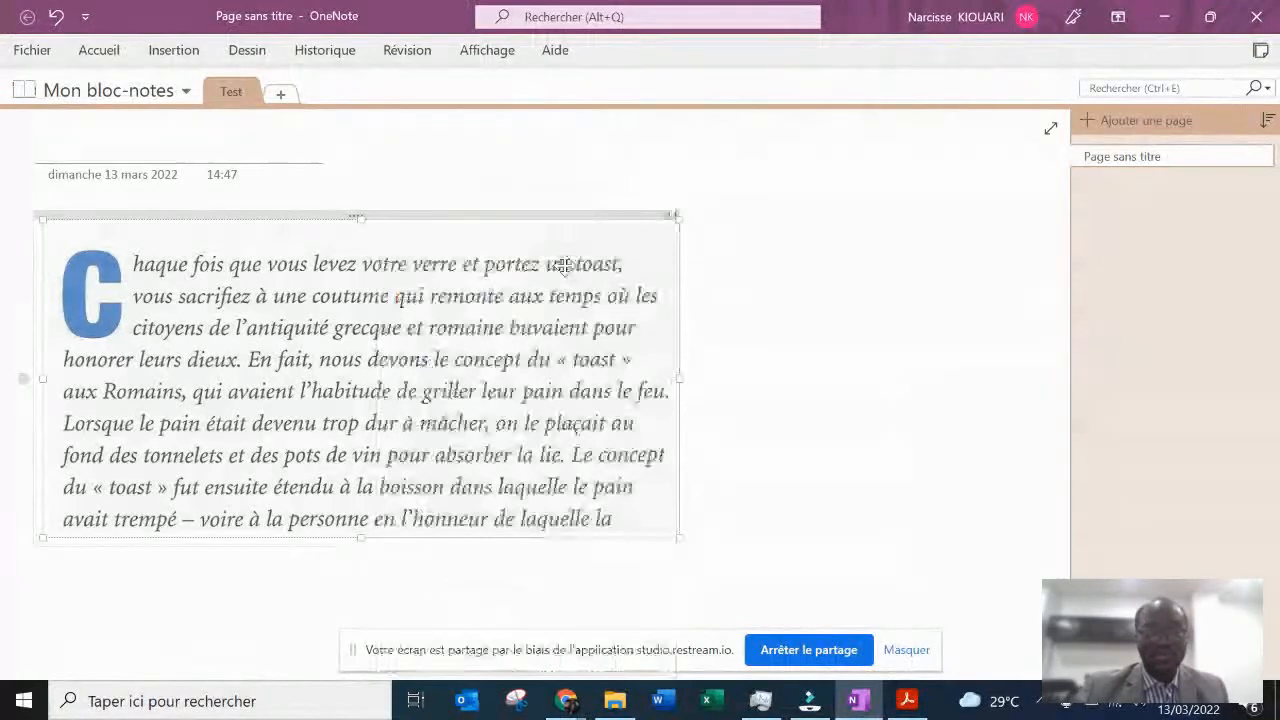
click(729, 522)
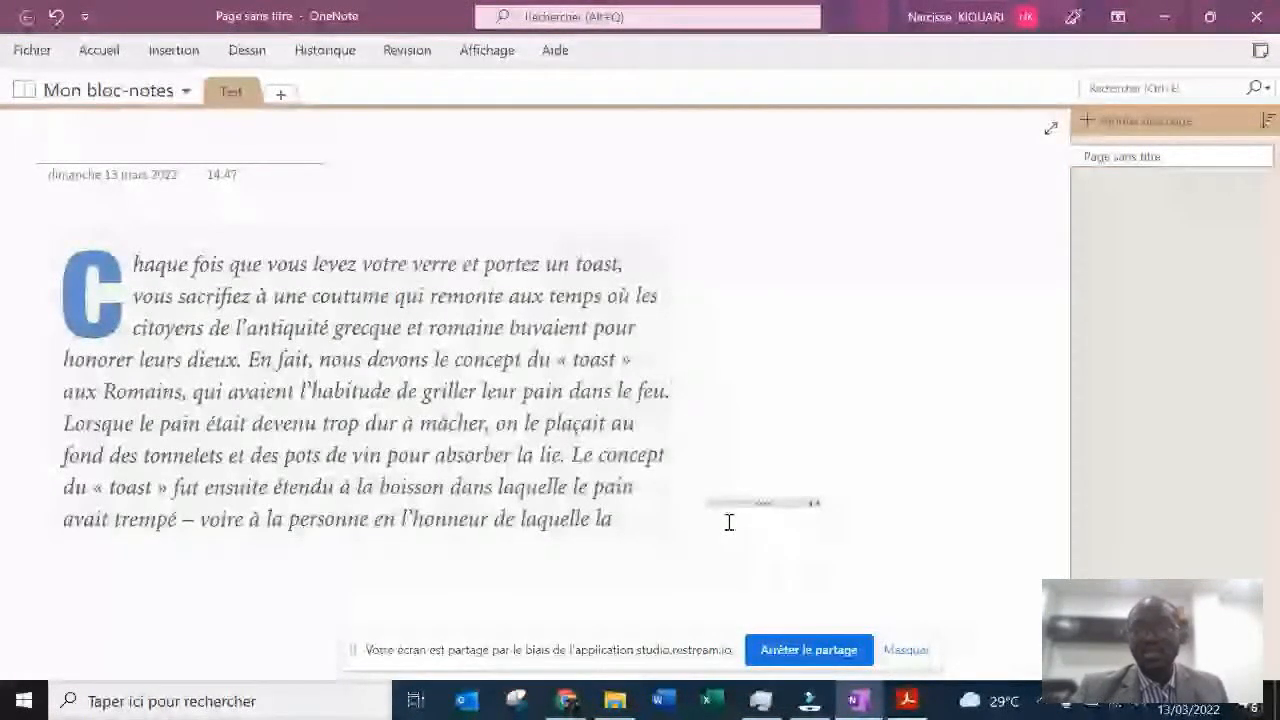
text(haque fois que vous levez votre verre et portez un toast, vous sacrifiez à une coutume qui remonte aux temps où les citoyens de l'antiquité grecque et romaine buvaient pour honorer leurs dieux. En fait, nous devons le concept du « toast » aux Romains, qui avaient l'habitude de griller leur pain dans le feu. Lorsque le pain était devenu trop dur à mâcher, on le plaçait au fond des tonnelets et des pots de vin pour absorber la lie. Le concept du « toast » fut ensuite étendu à la boisson dans laquelle le pain avait trempé — voire à la personne en l'honneur de laquelle la)
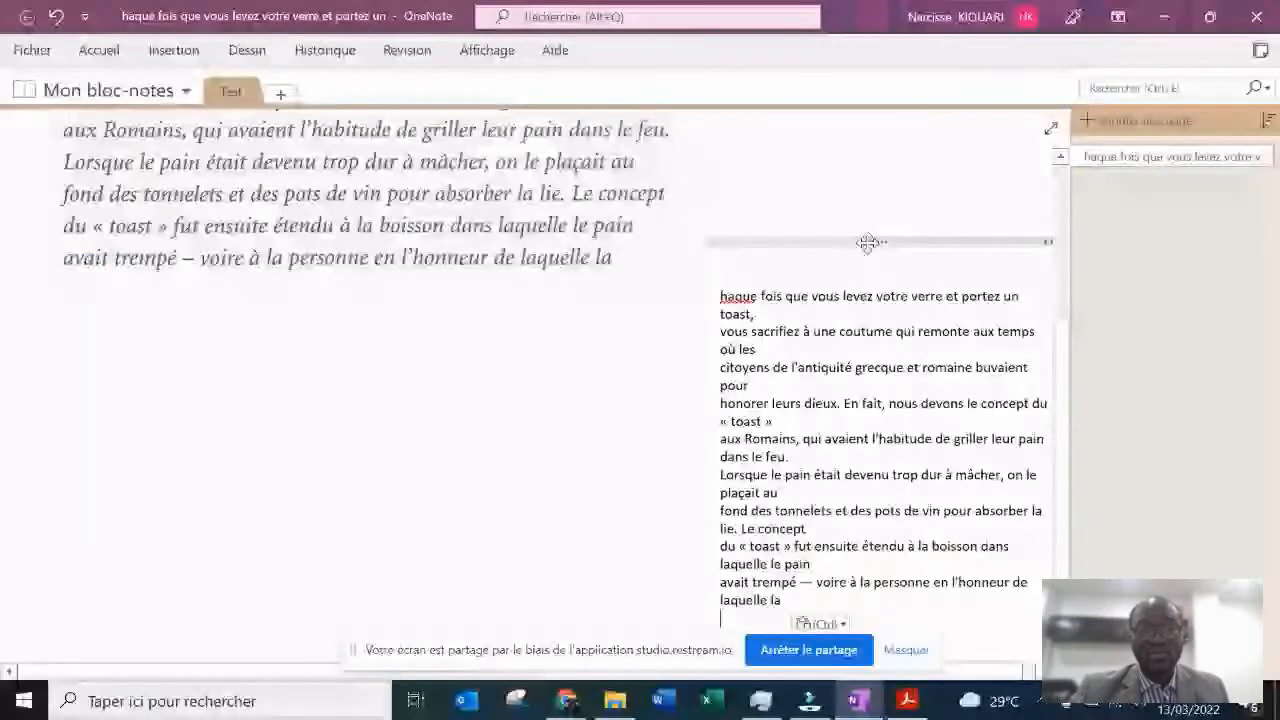
- Move the extracted text block directly below the image and select its paragraph starting "vous sacrifiez"
drag(867, 242, 416, 376)
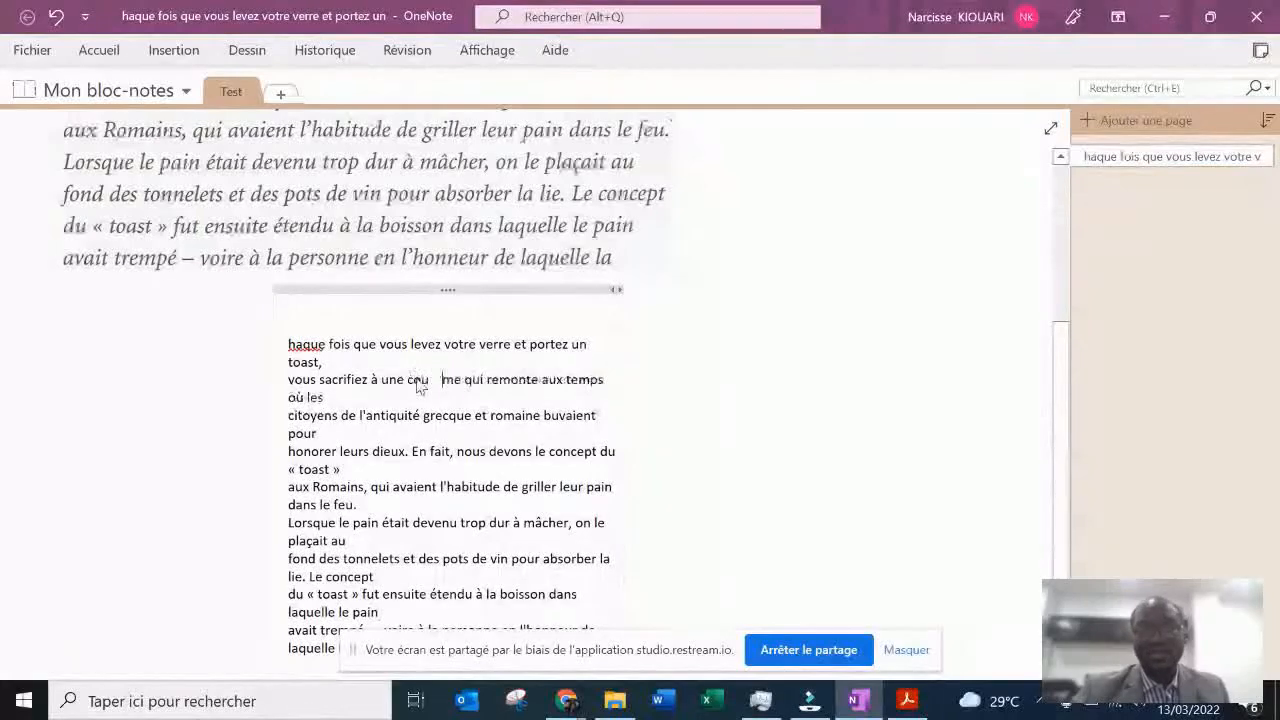
triple_click(409, 385)
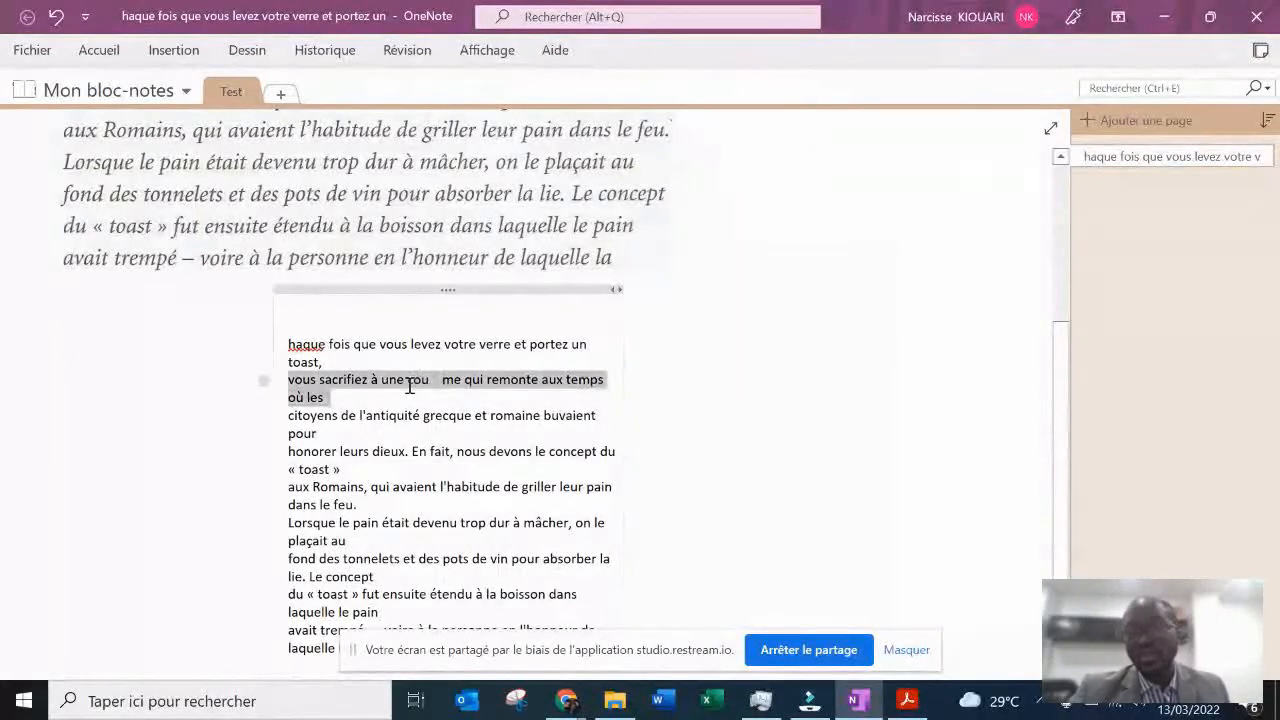
- Compare the extracted text with the captured image in OneNote and the original paragraph in Acrobat Reader
scroll(714, 310, up, 1)
scroll(714, 310, up, 3)
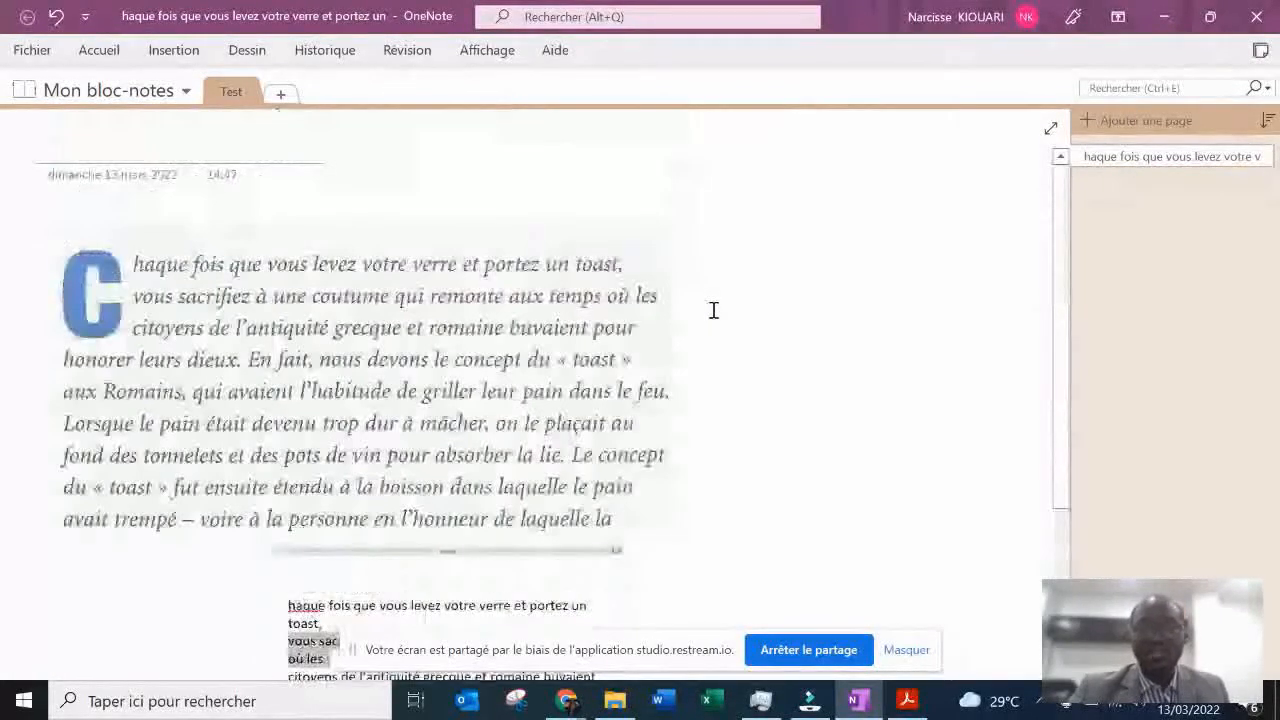
scroll(711, 309, down, 2)
scroll(711, 309, up, 2)
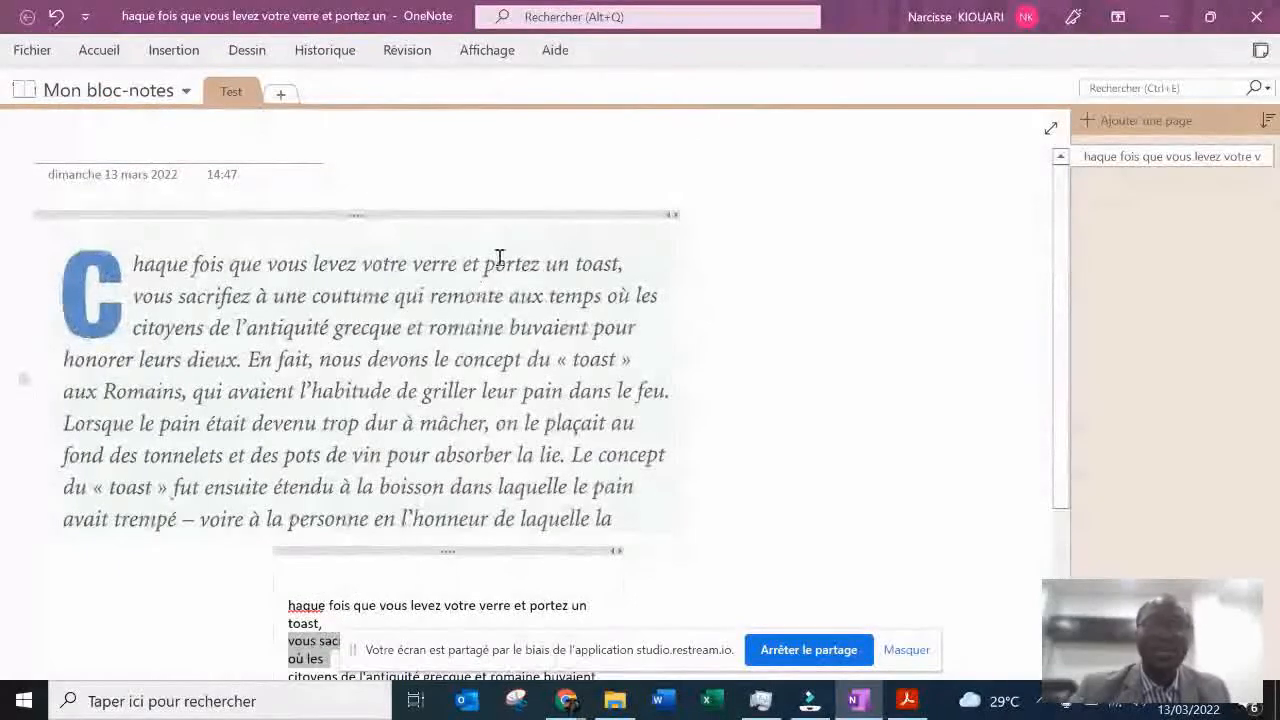
key(alt+Tab)
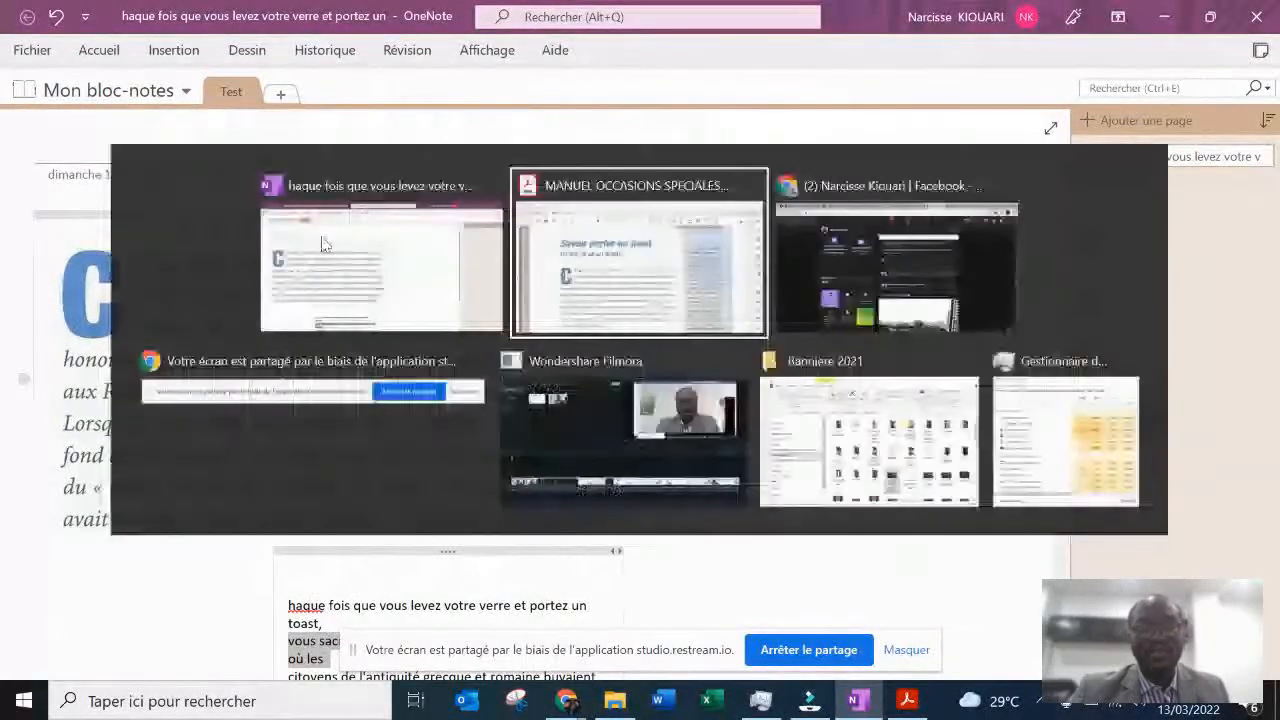
scroll(321, 233, down, 4)
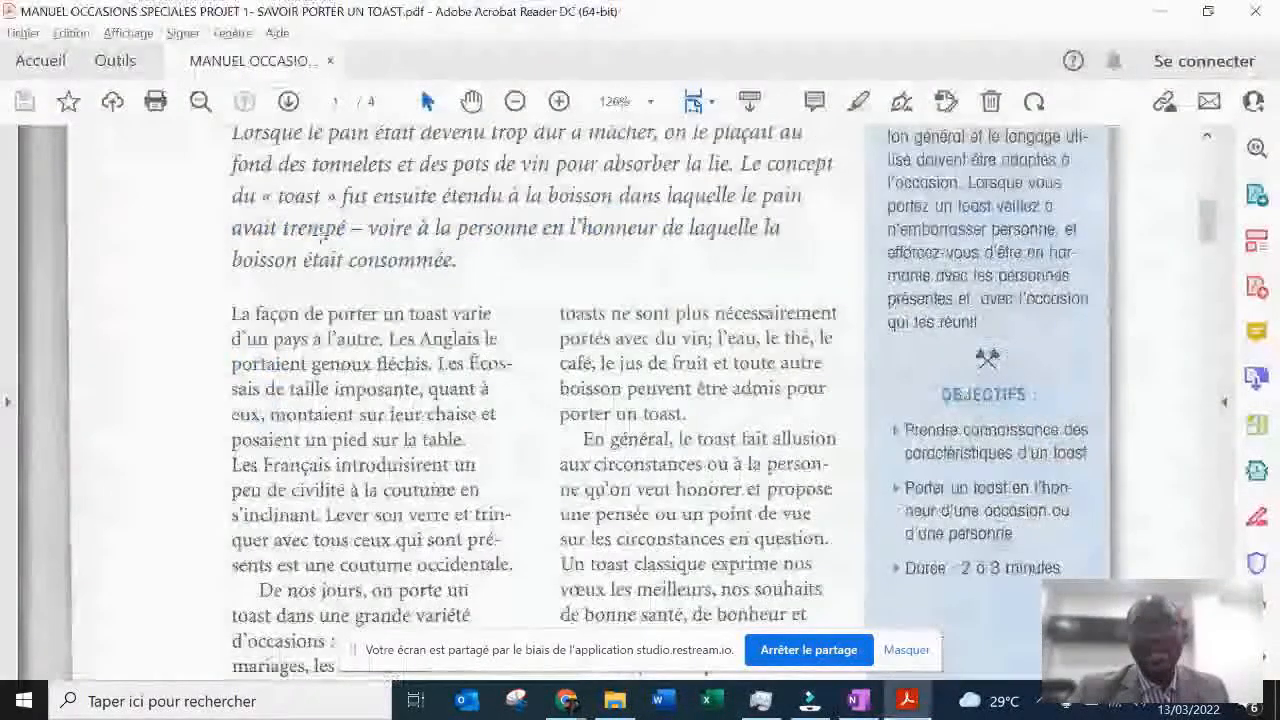
scroll(321, 233, up, 1)
key(alt+Tab)
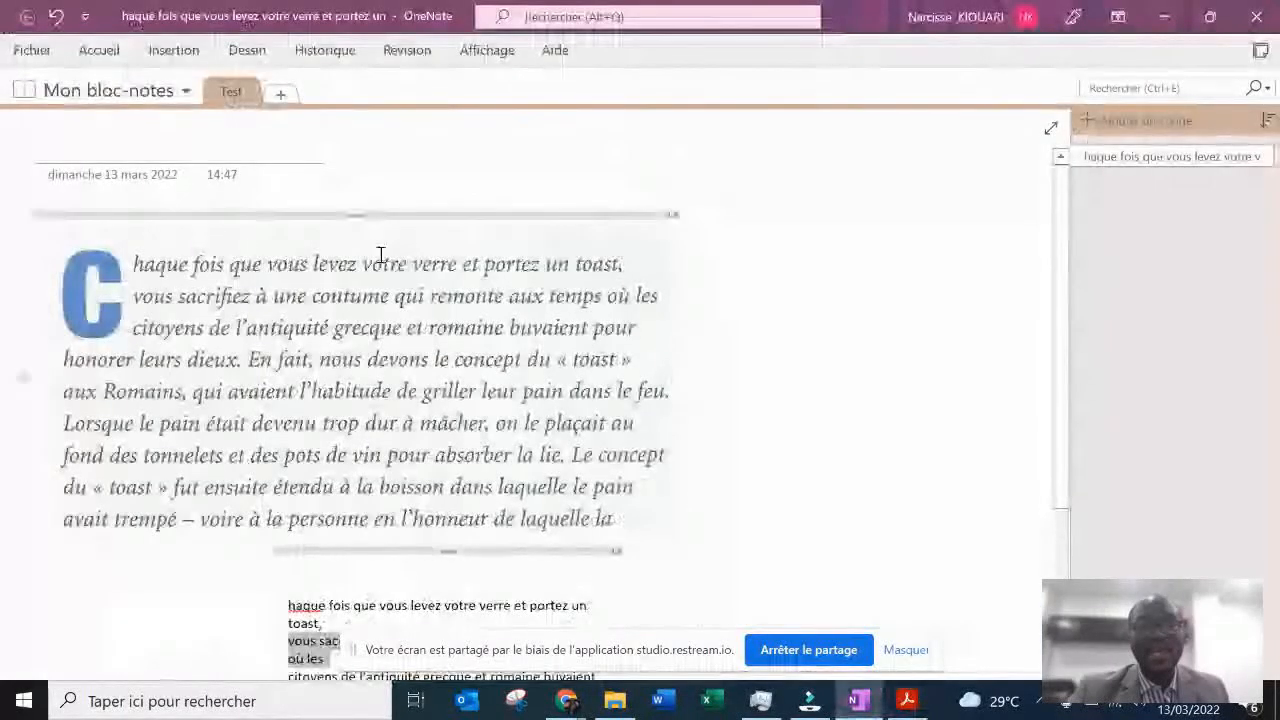
- Add a new section to the notebook and name it "test 2"
click(281, 95)
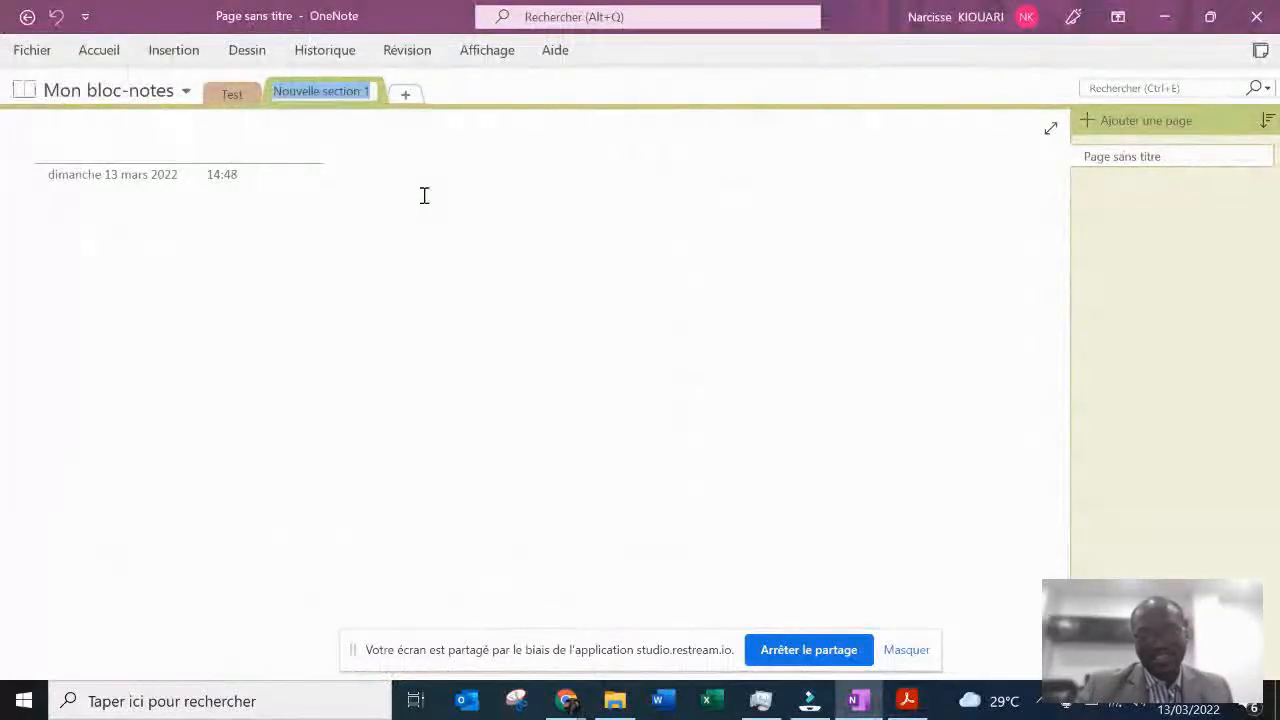
text(test)
key(Return)
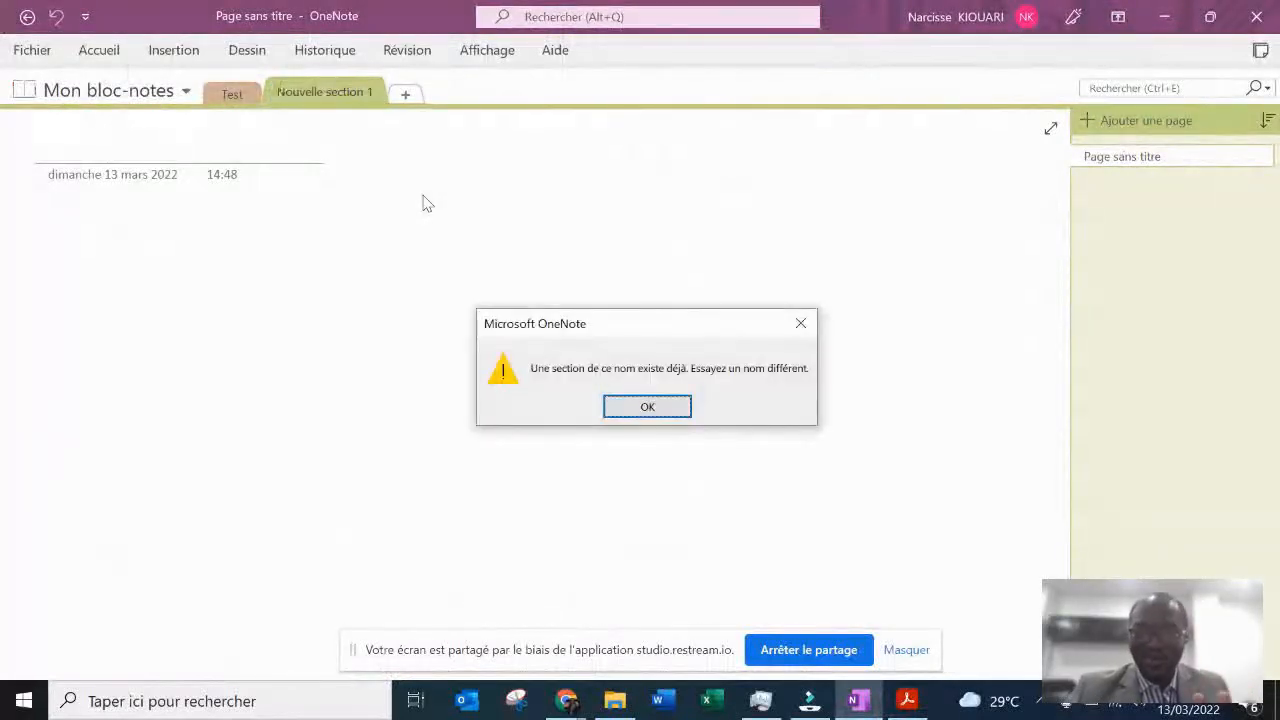
click(663, 407)
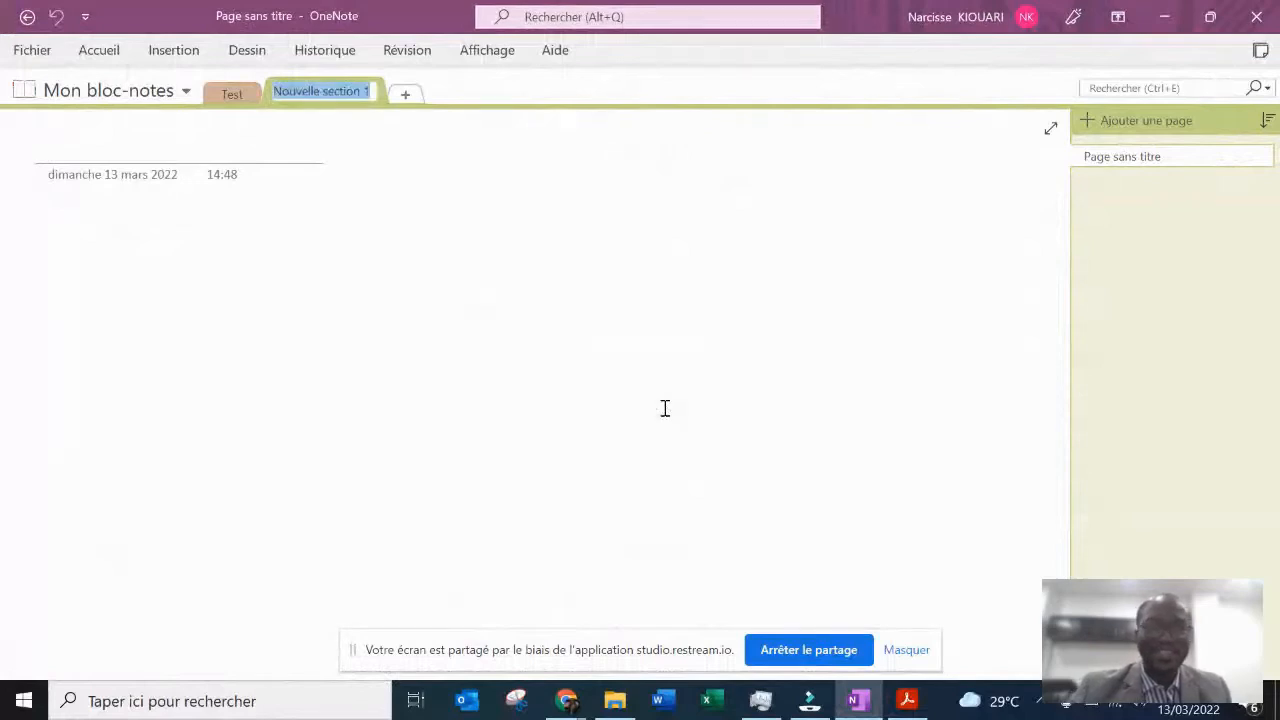
text(test 2)
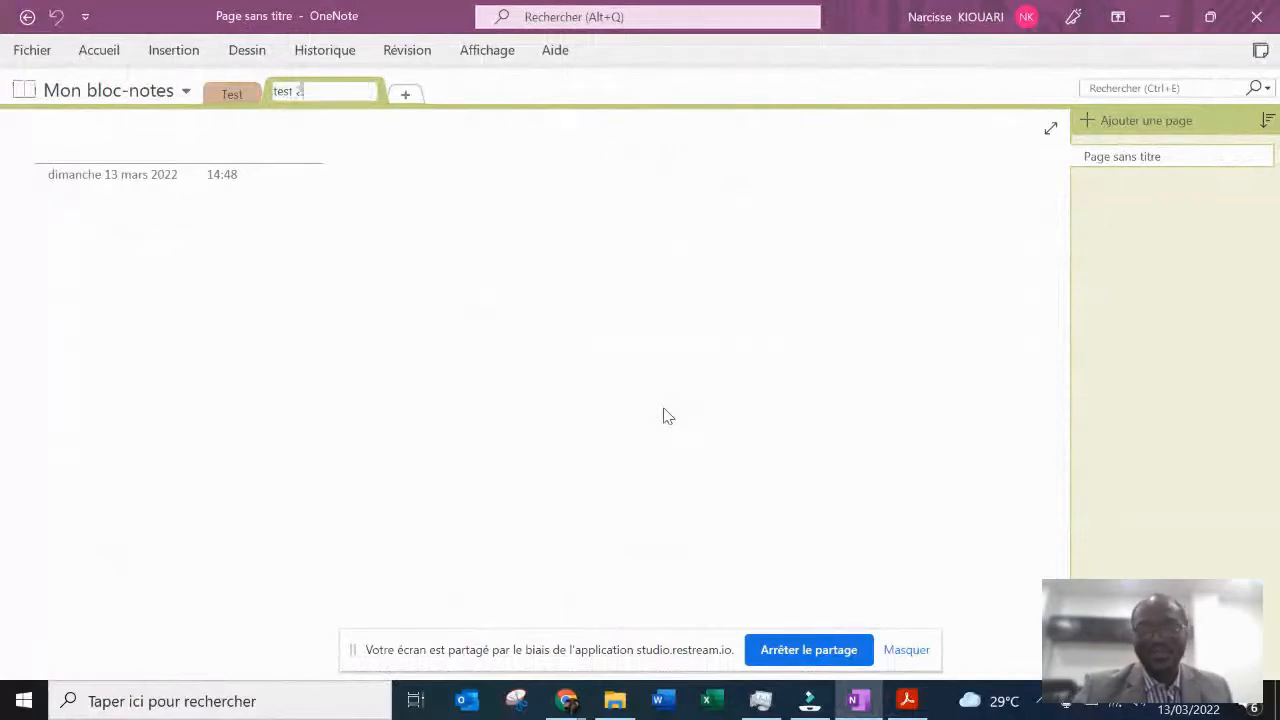
key(Return)
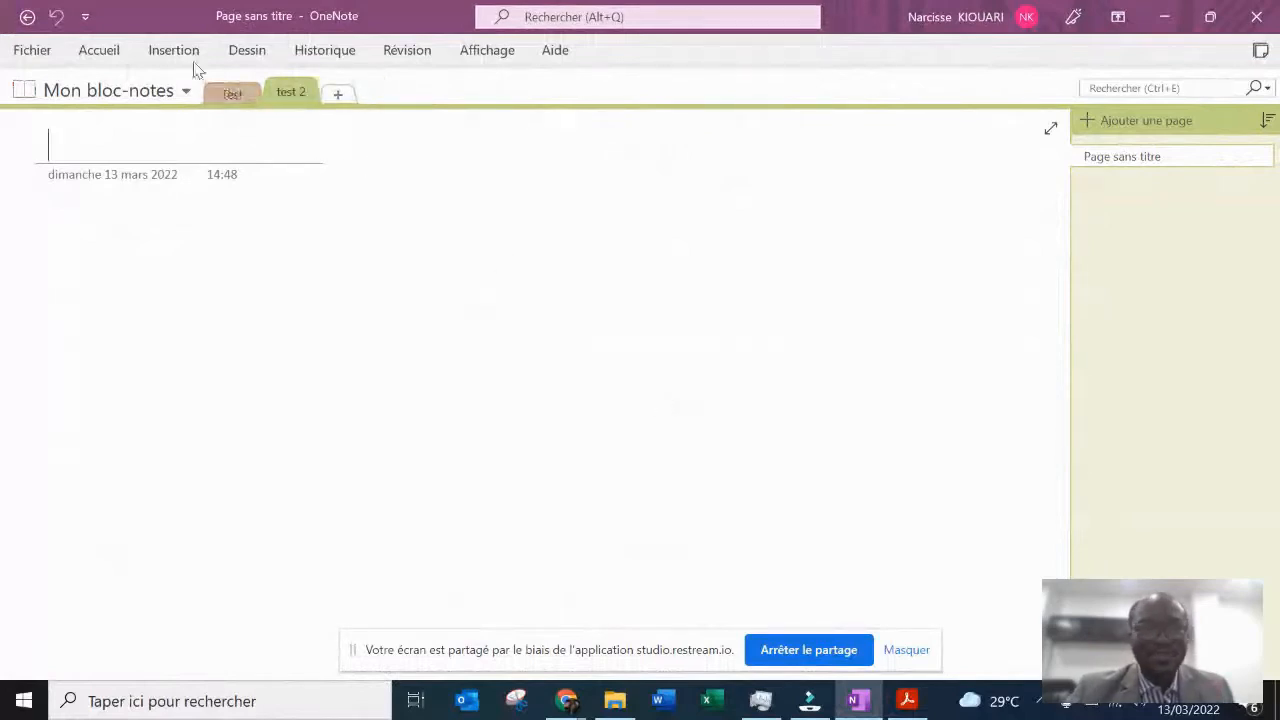
- Insert "MANUEL OCCASIONS SPECIALES PROJET 1- SAVOIR PORTER UN TOAST.pdf" from the desktop as a file printout on the test 2 page, returning to OneNote
click(175, 53)
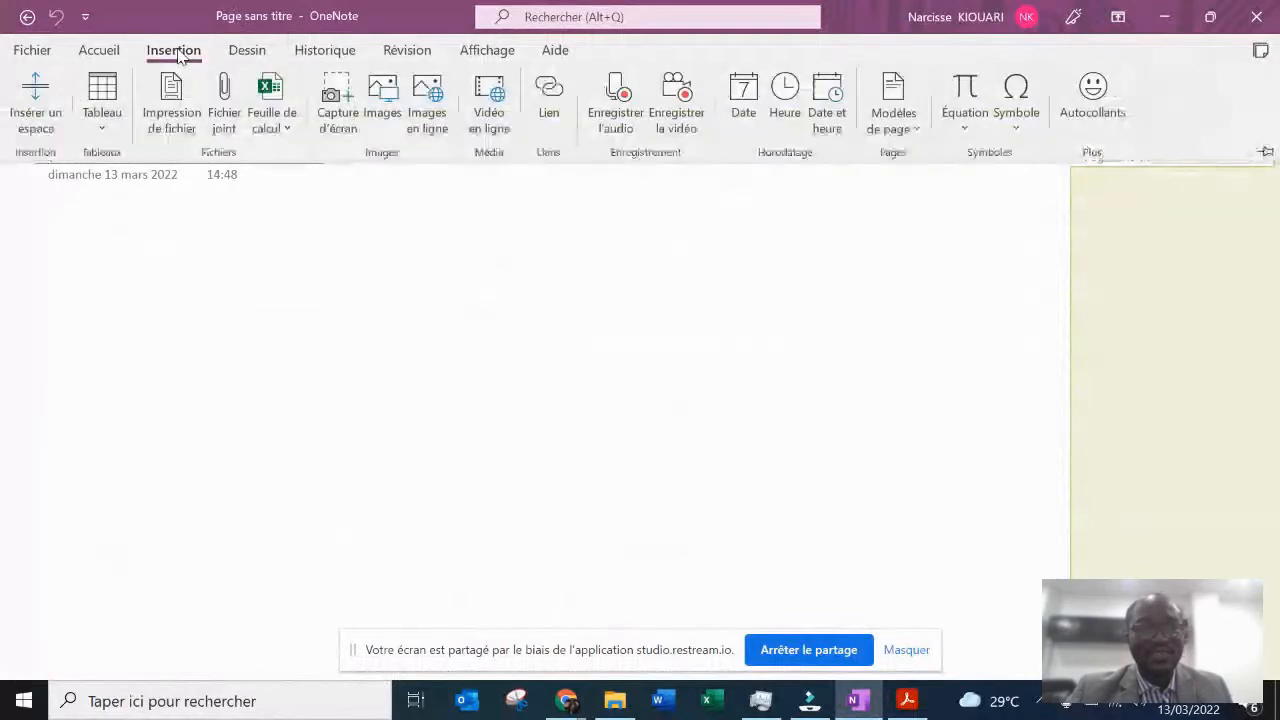
click(175, 122)
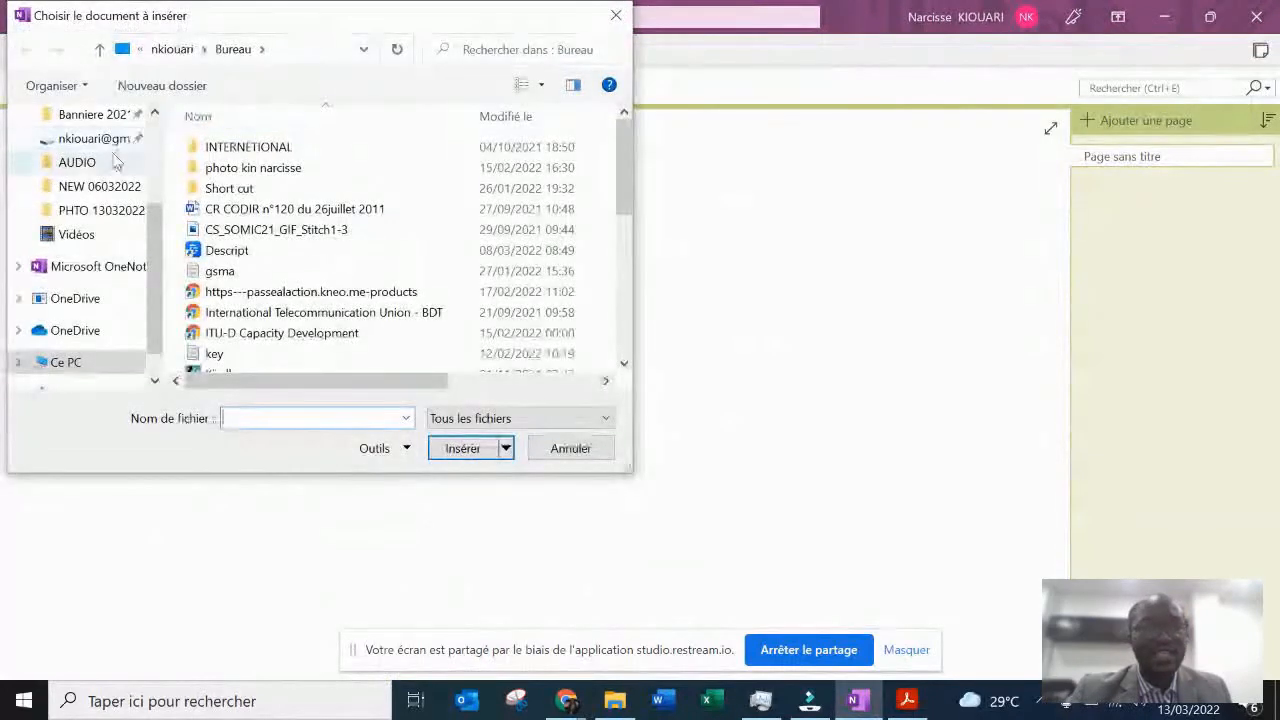
scroll(290, 330, down, 2)
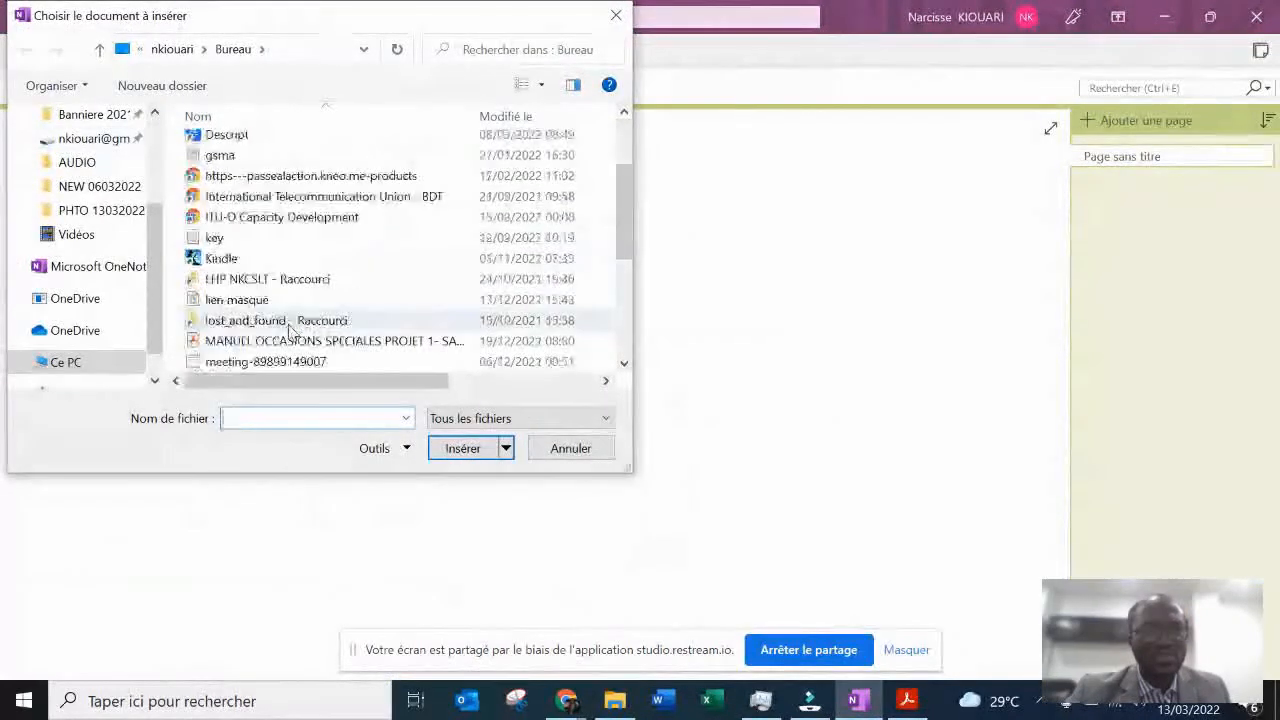
scroll(290, 330, down, 4)
scroll(337, 183, up, 1)
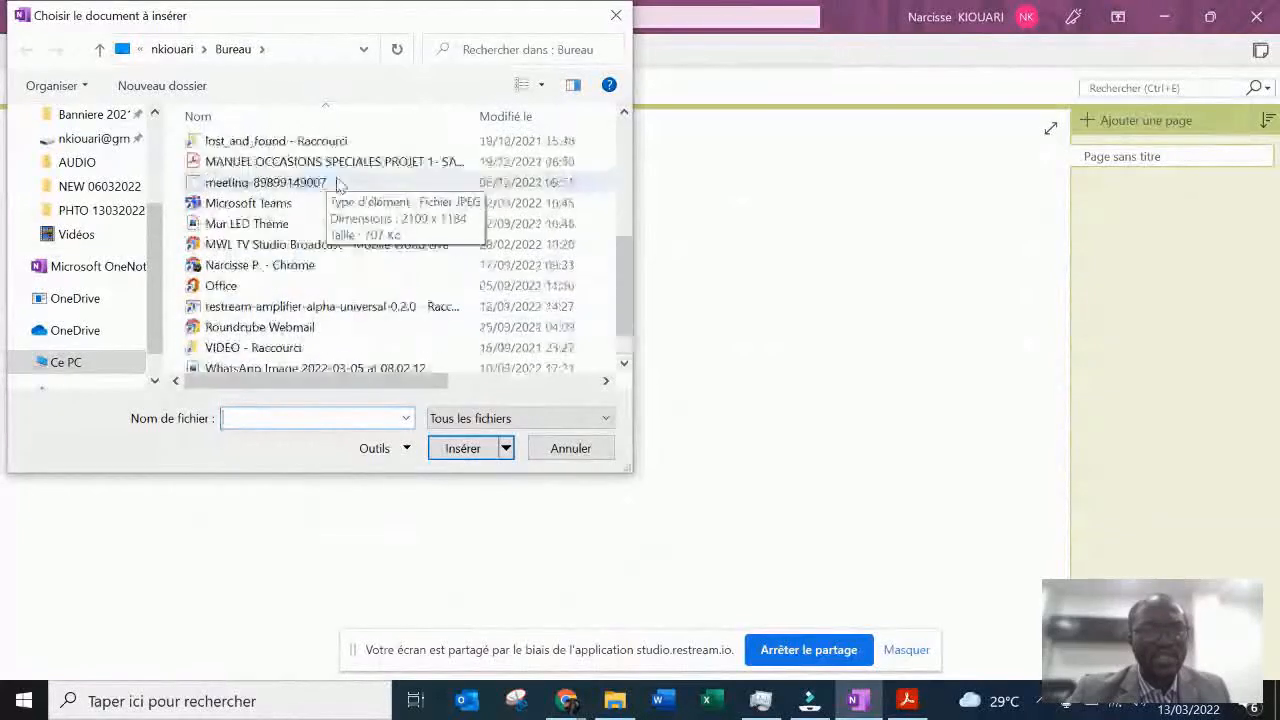
click(358, 165)
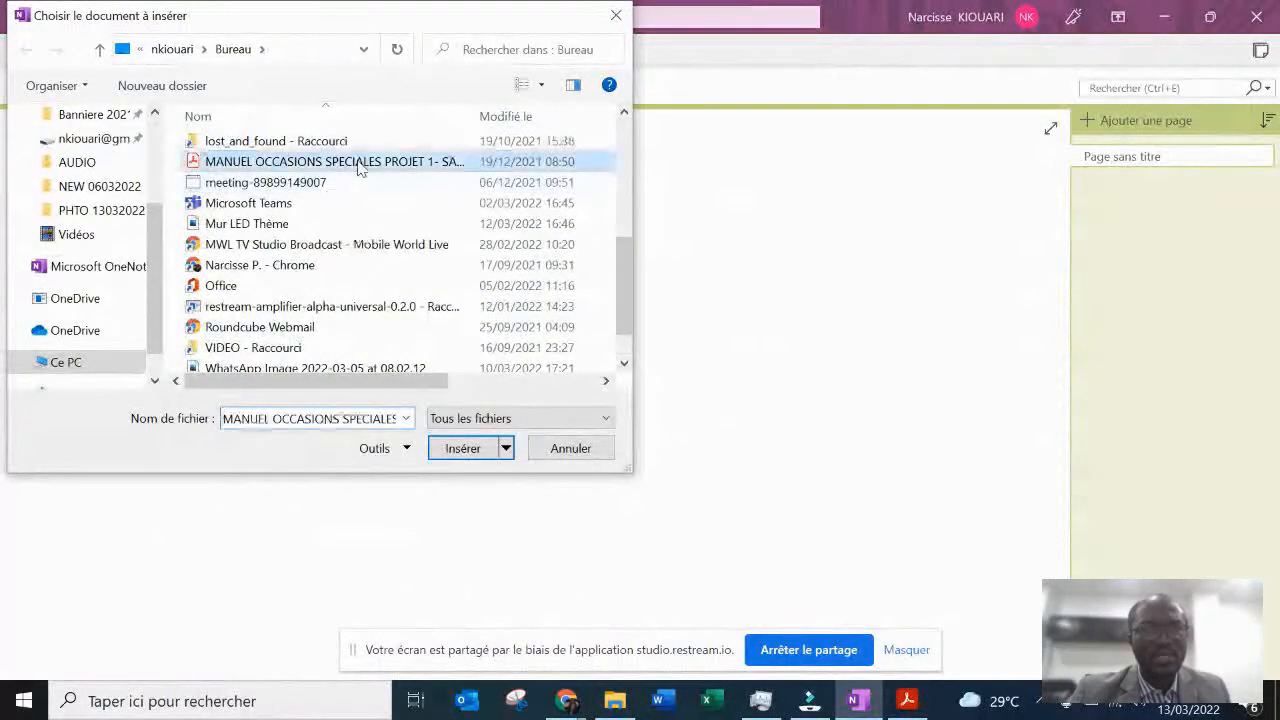
double_click(358, 165)
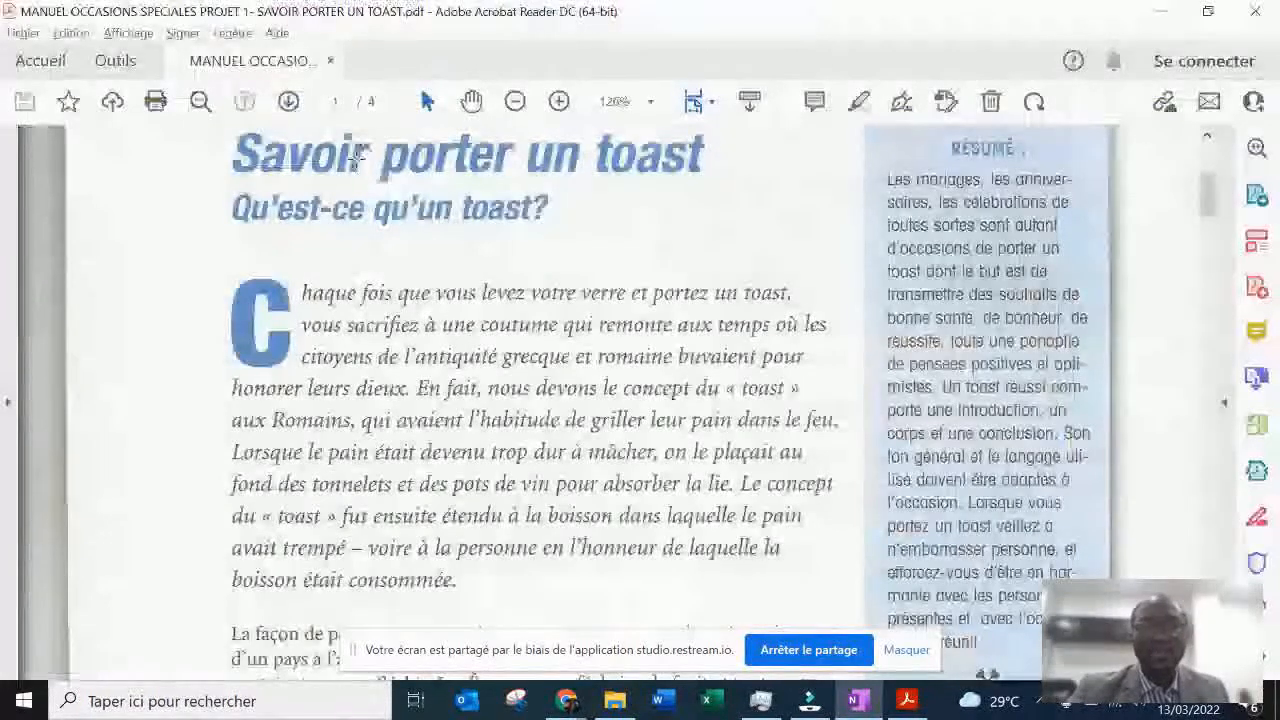
click(358, 158)
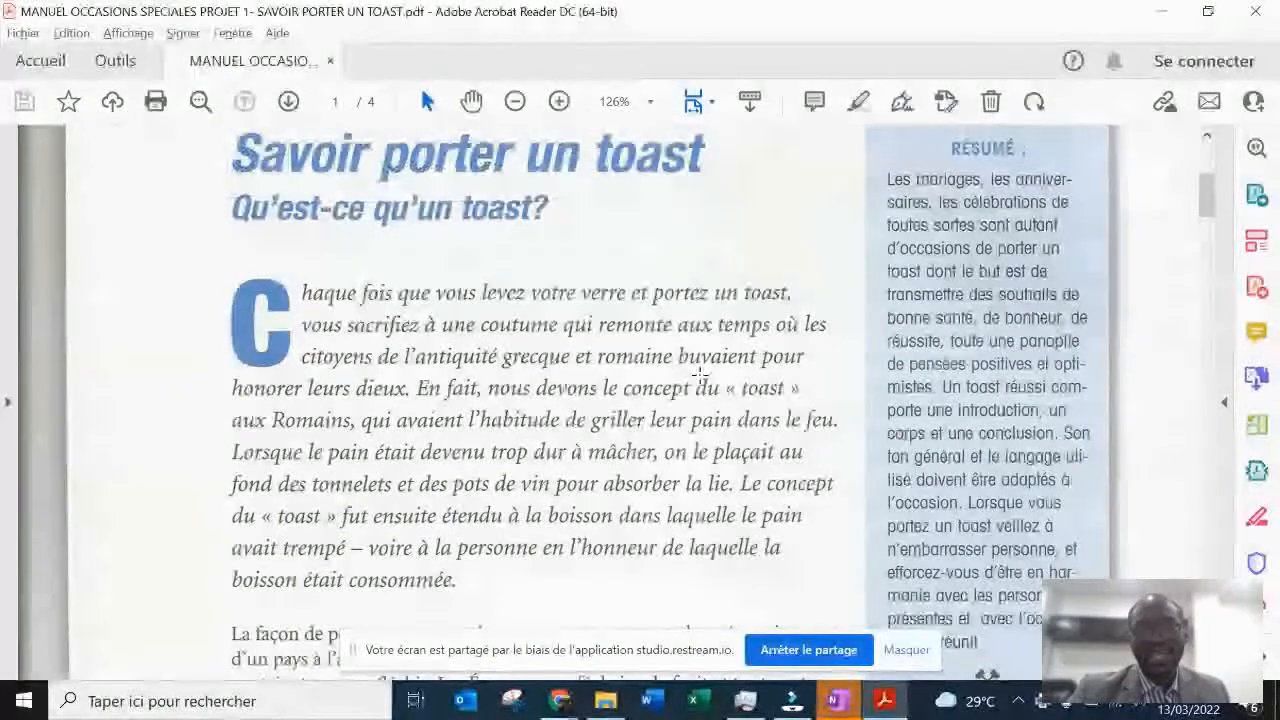
key(alt)
key(alt)
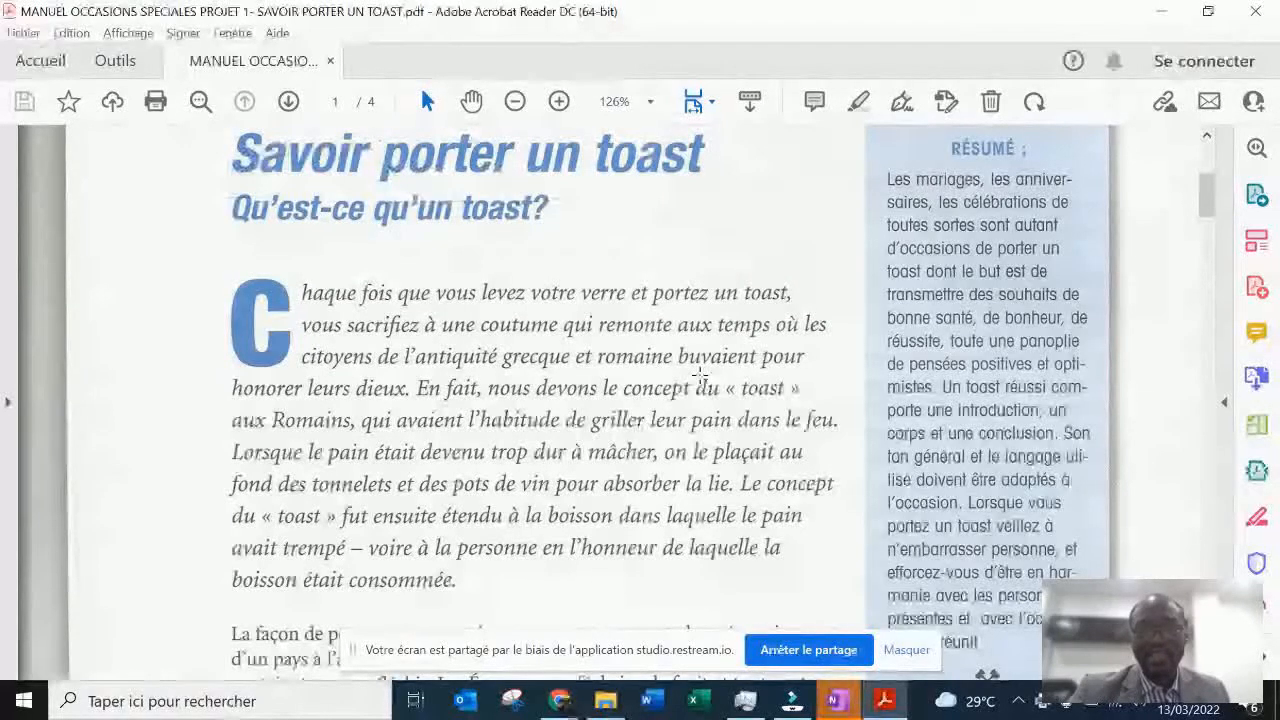
key(alt+Tab)
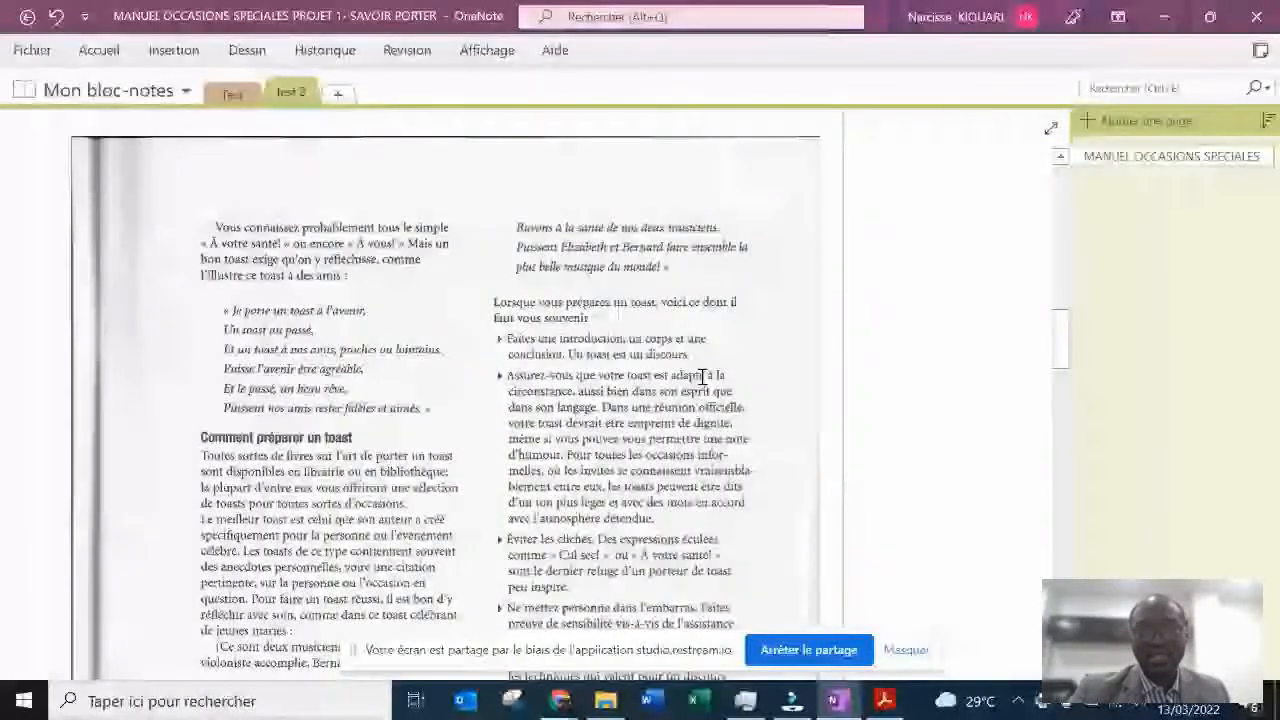
- Review all pages of the inserted printout, from the page title to the evaluation guide at its end
scroll(702, 376, down, 10)
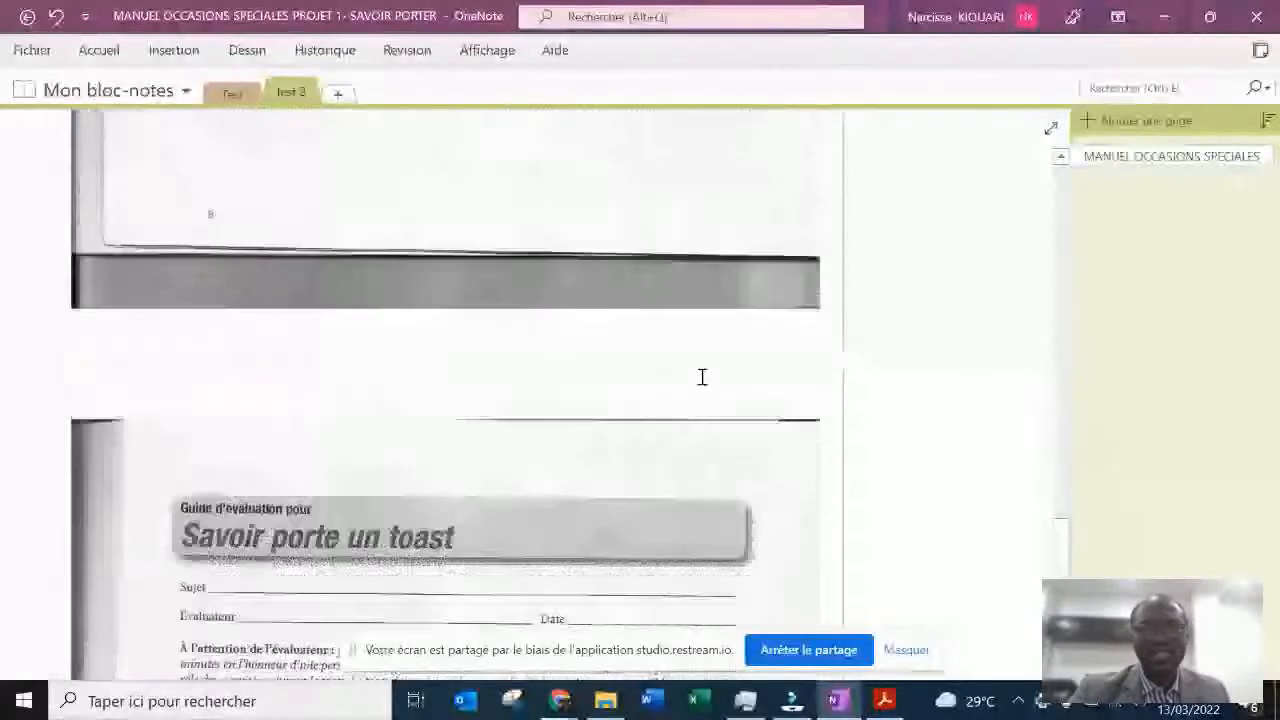
scroll(702, 376, down, 2)
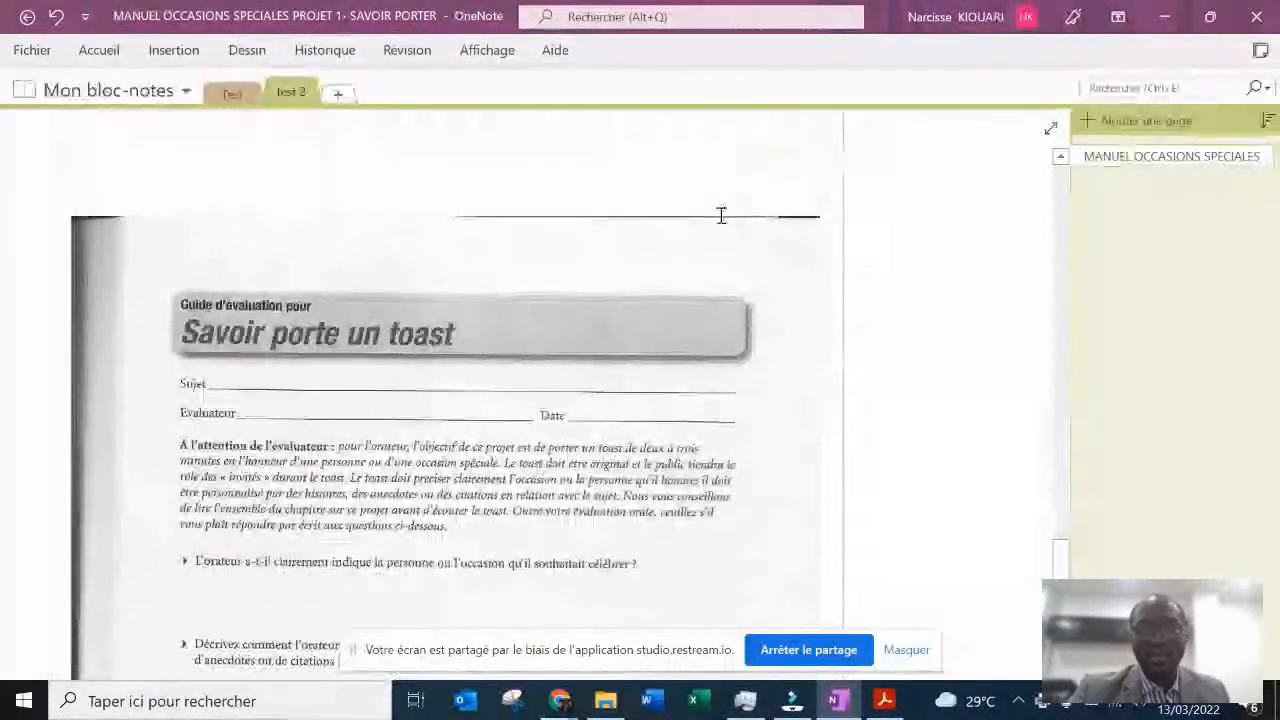
scroll(660, 457, down, 6)
scroll(663, 459, up, 3)
scroll(663, 459, down, 3)
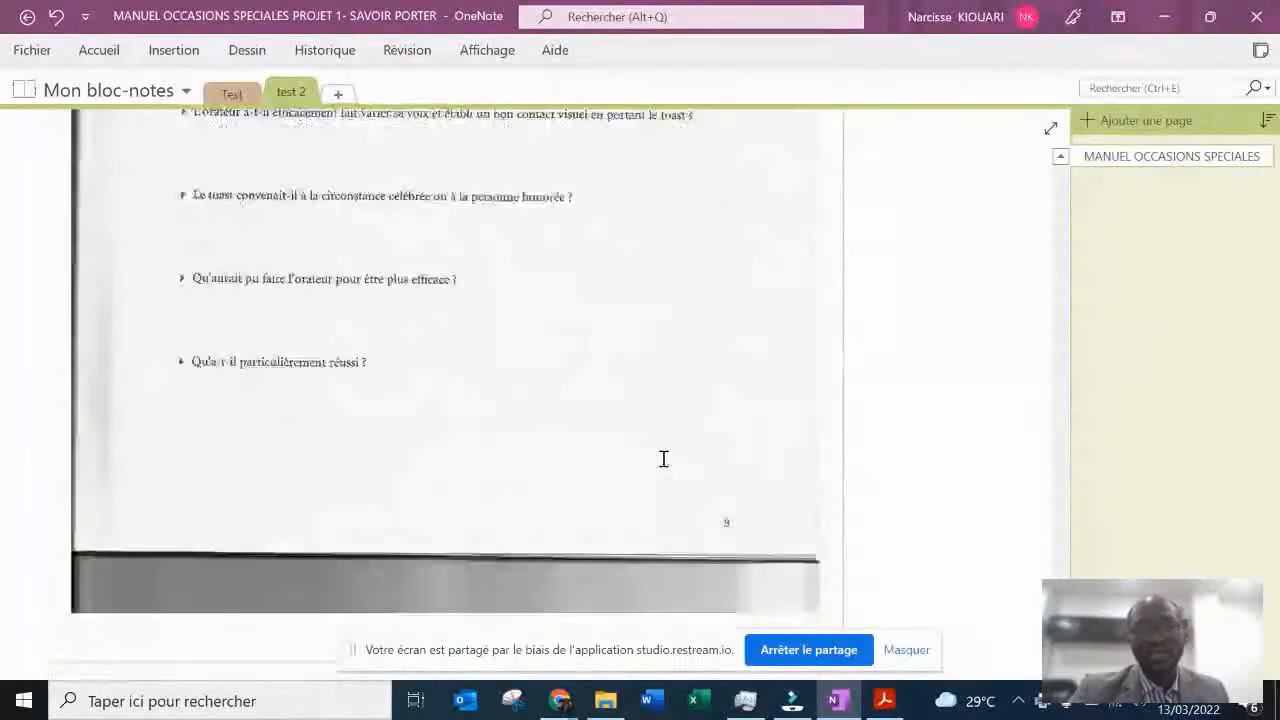
scroll(663, 459, up, 8)
scroll(663, 459, up, 9)
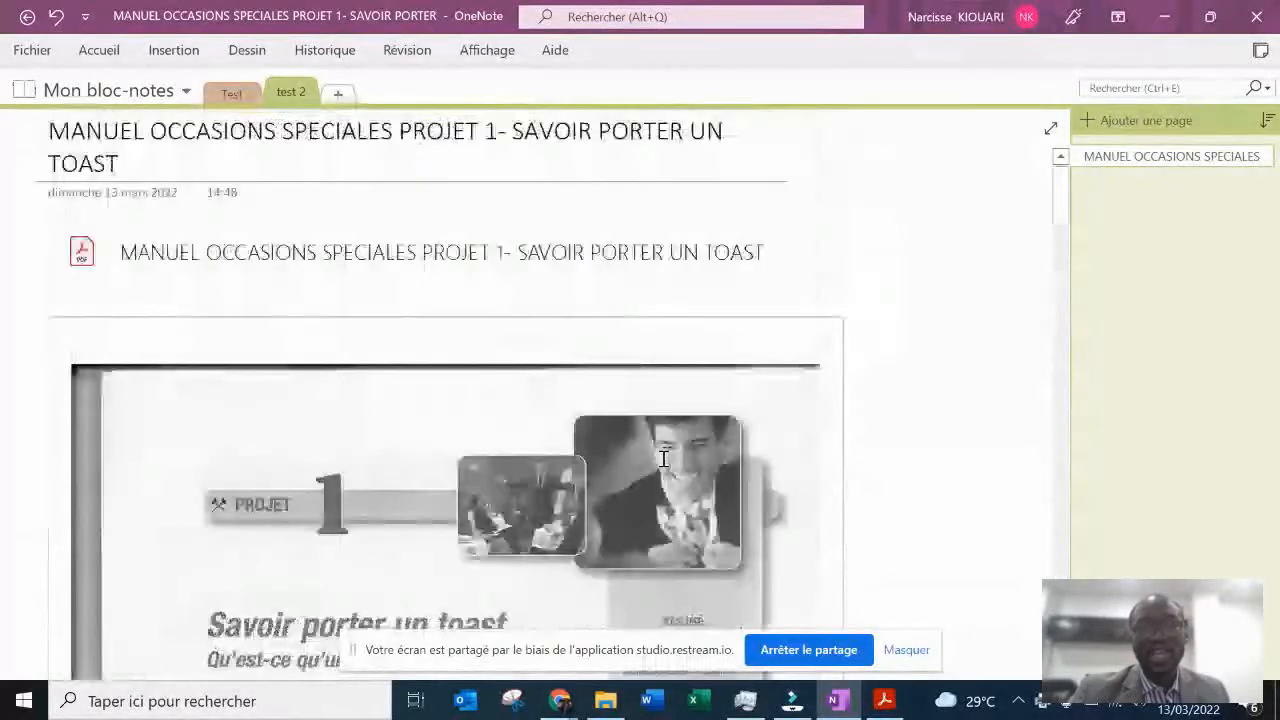
scroll(663, 459, down, 10)
scroll(663, 458, down, 3)
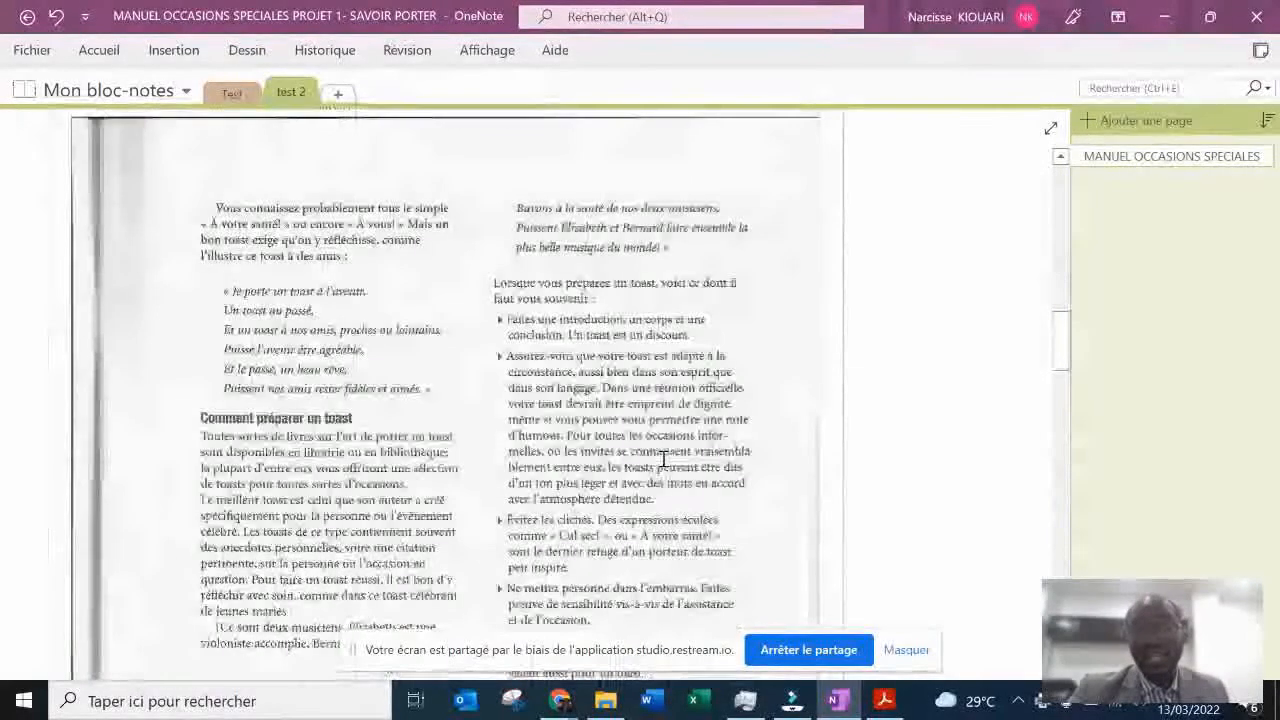
scroll(663, 459, down, 8)
scroll(663, 459, down, 8)
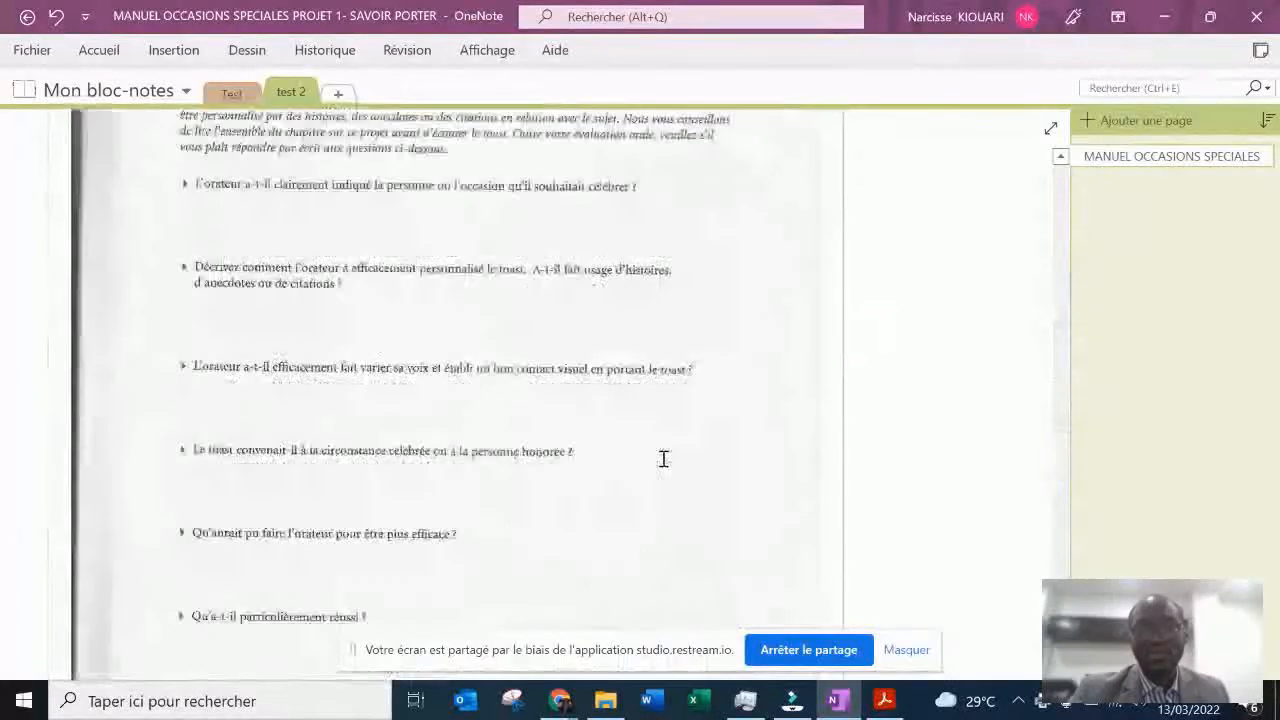
scroll(663, 459, up, 12)
scroll(663, 458, up, 15)
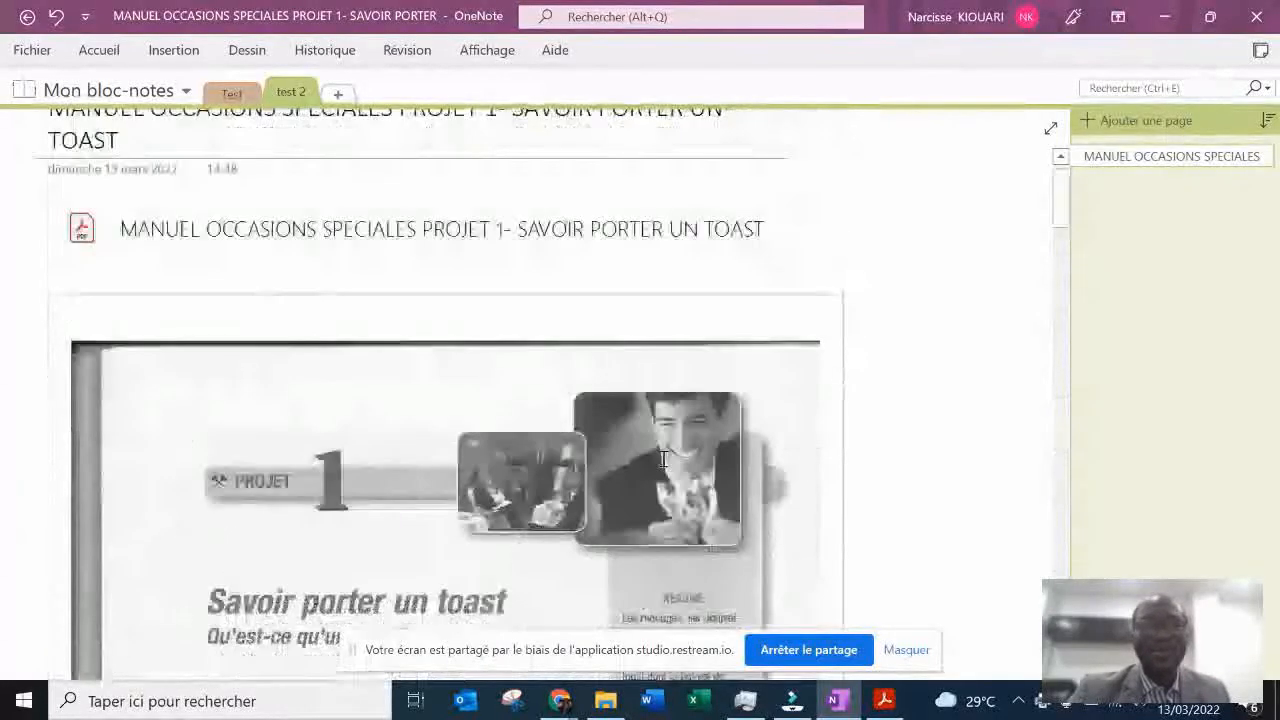
scroll(663, 458, down, 4)
scroll(663, 459, up, 3)
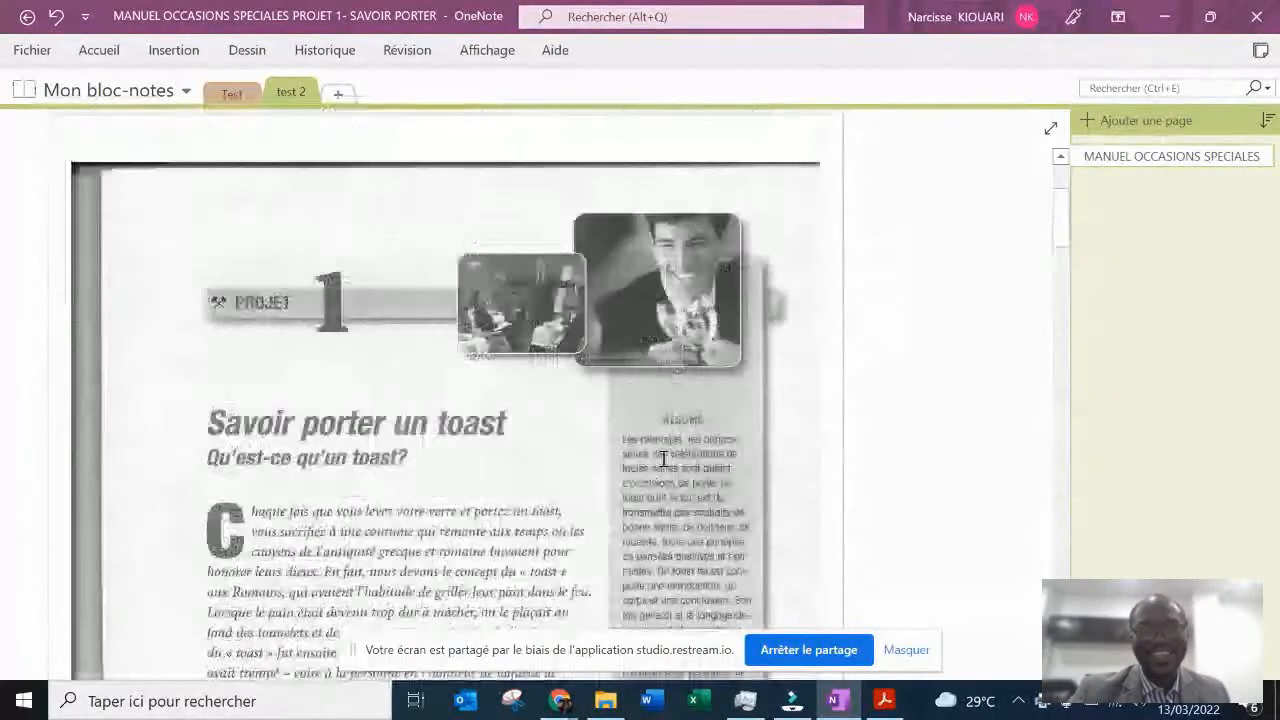
scroll(663, 459, up, 2)
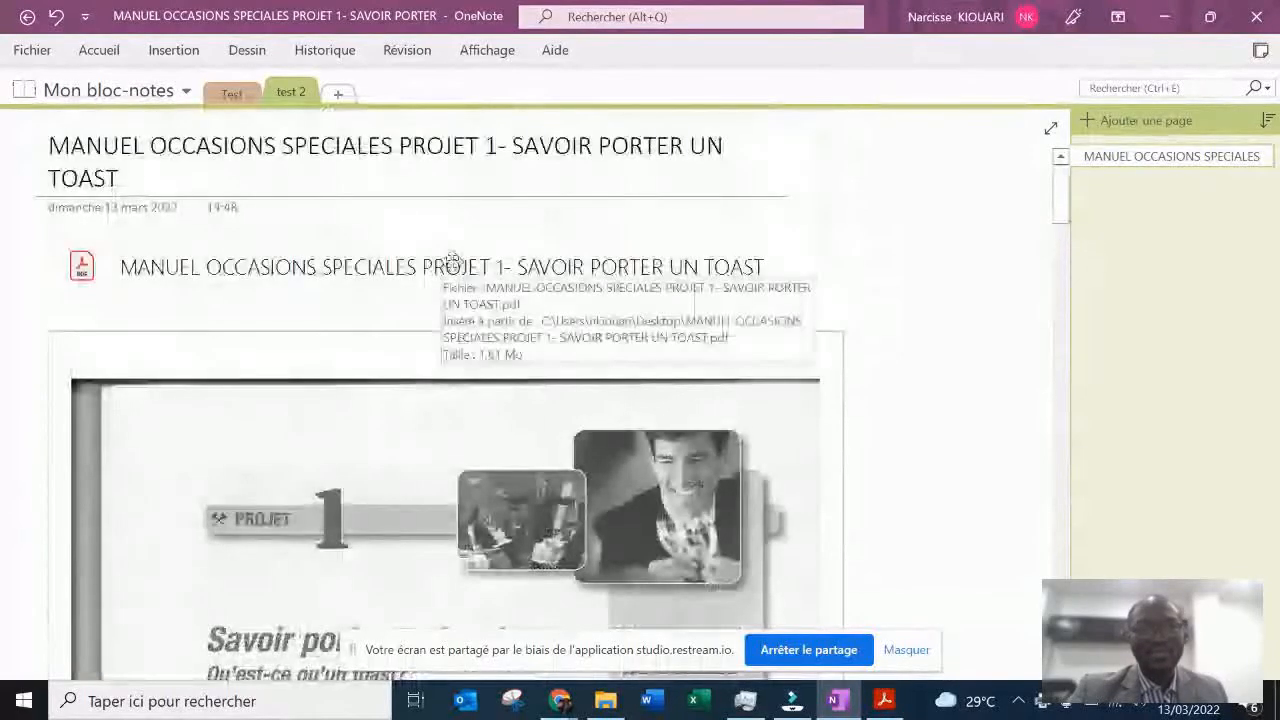
- Copy the text from all pages of the PDF printout
scroll(489, 519, down, 2)
right_click(488, 528)
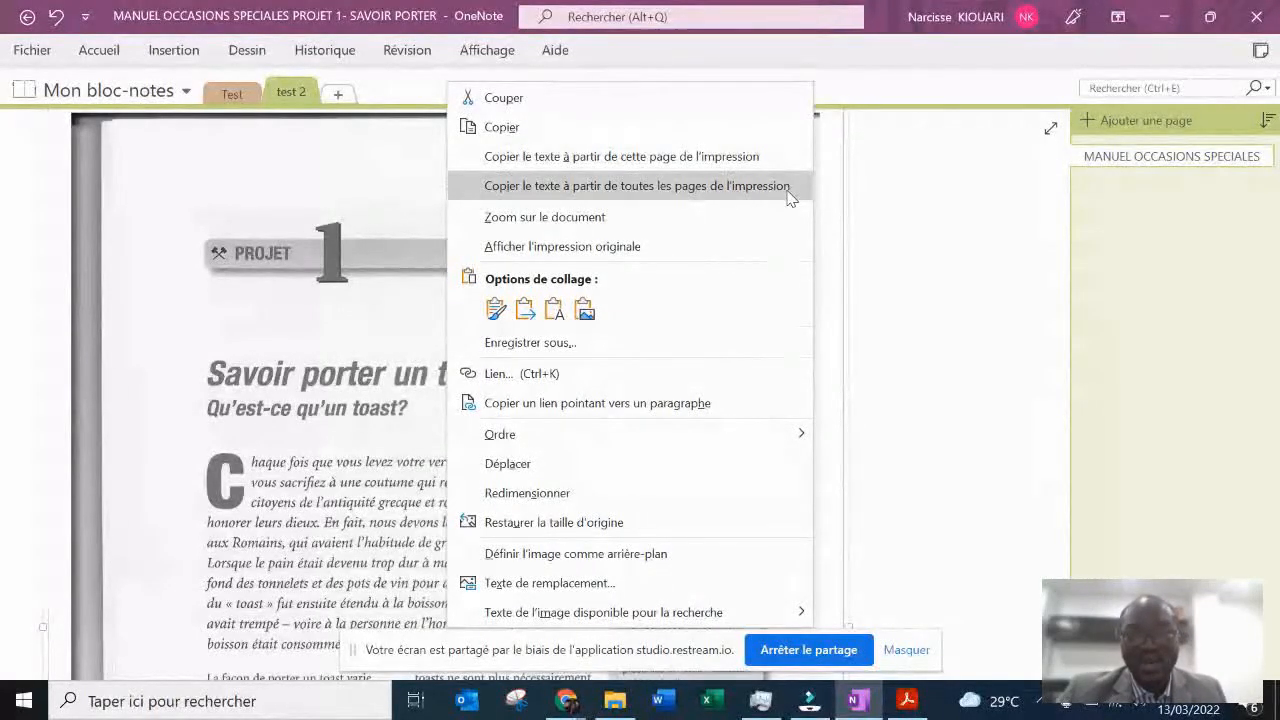
click(789, 186)
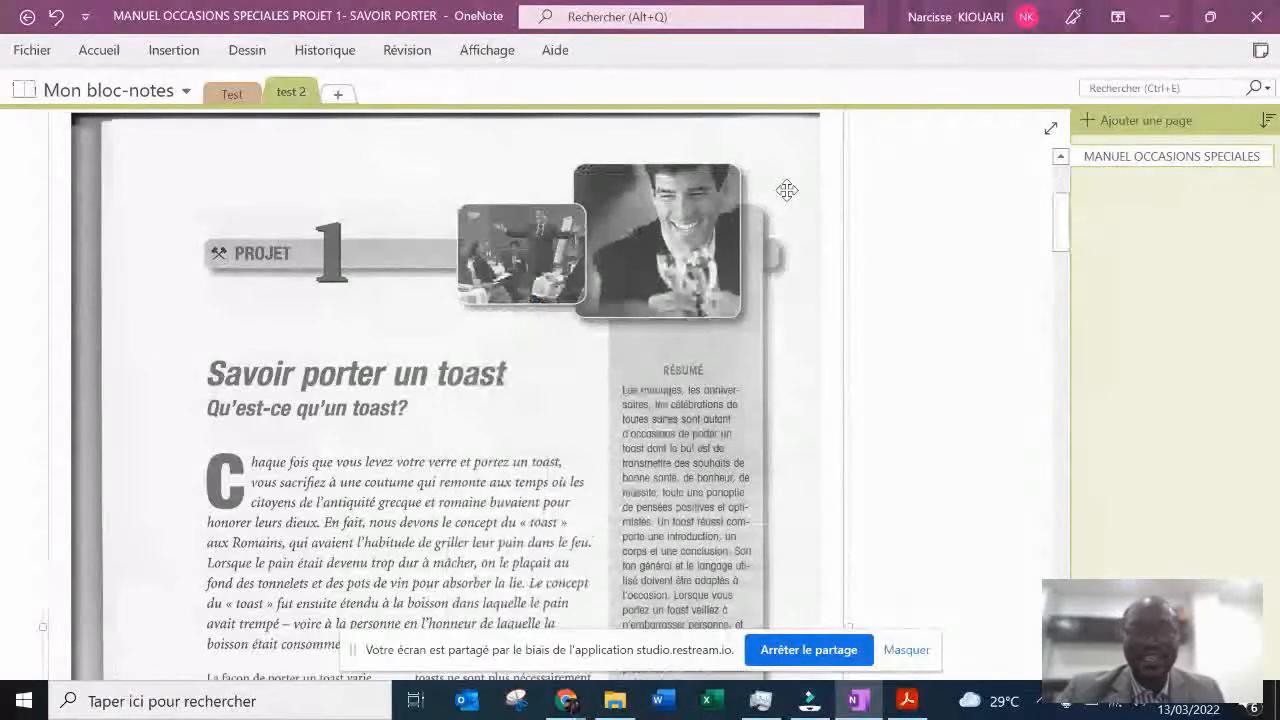
- Paste the copied text of all printout pages into the empty space below the last page of the printout
scroll(787, 190, down, 5)
scroll(787, 190, down, 5)
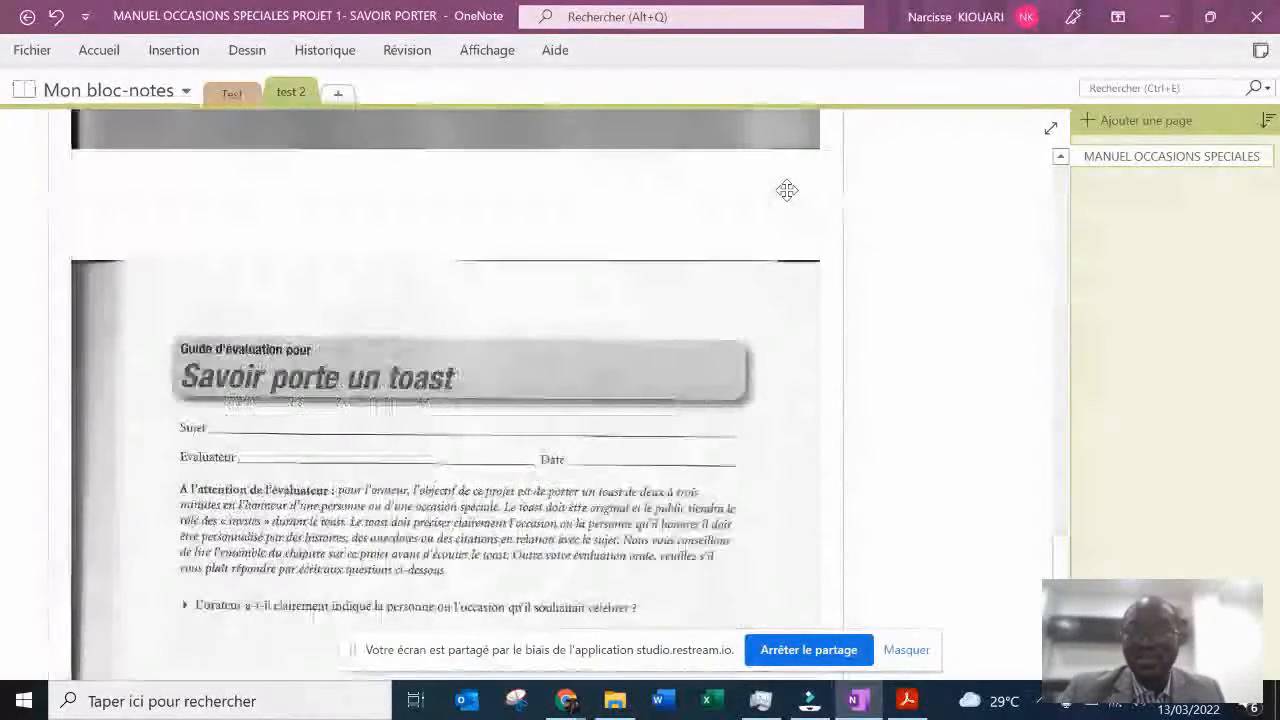
scroll(670, 294, down, 5)
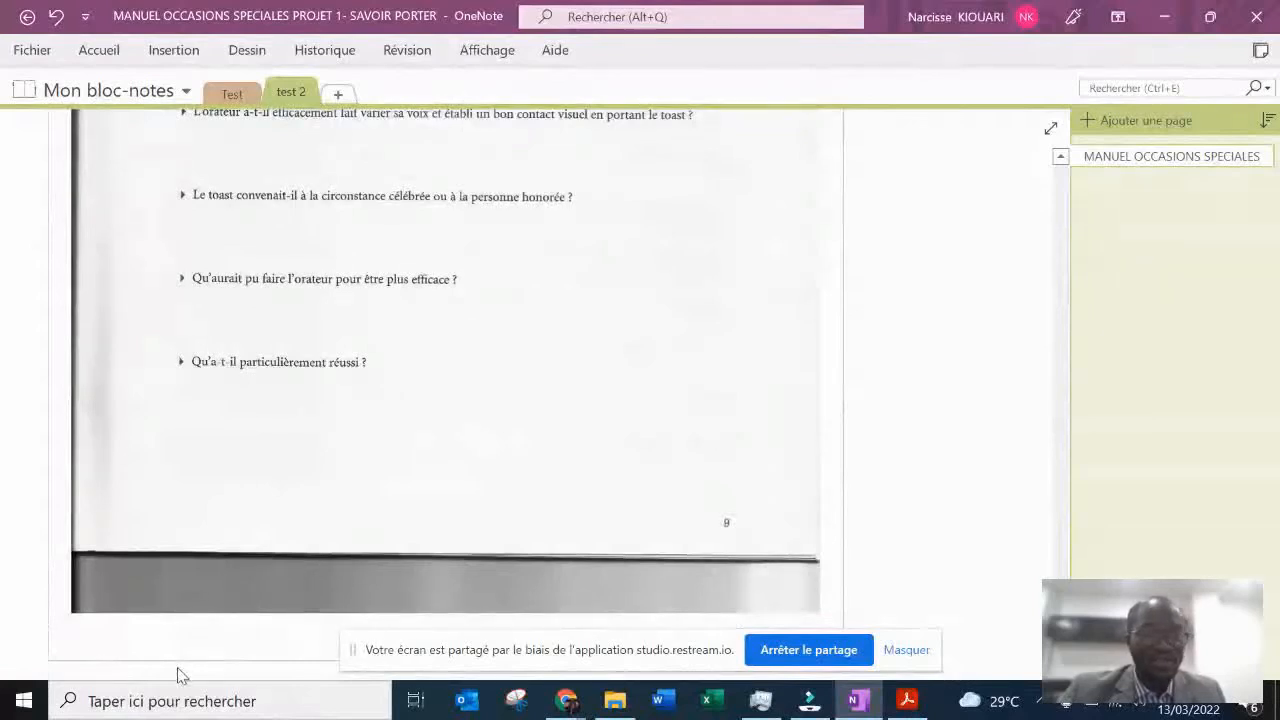
click(914, 557)
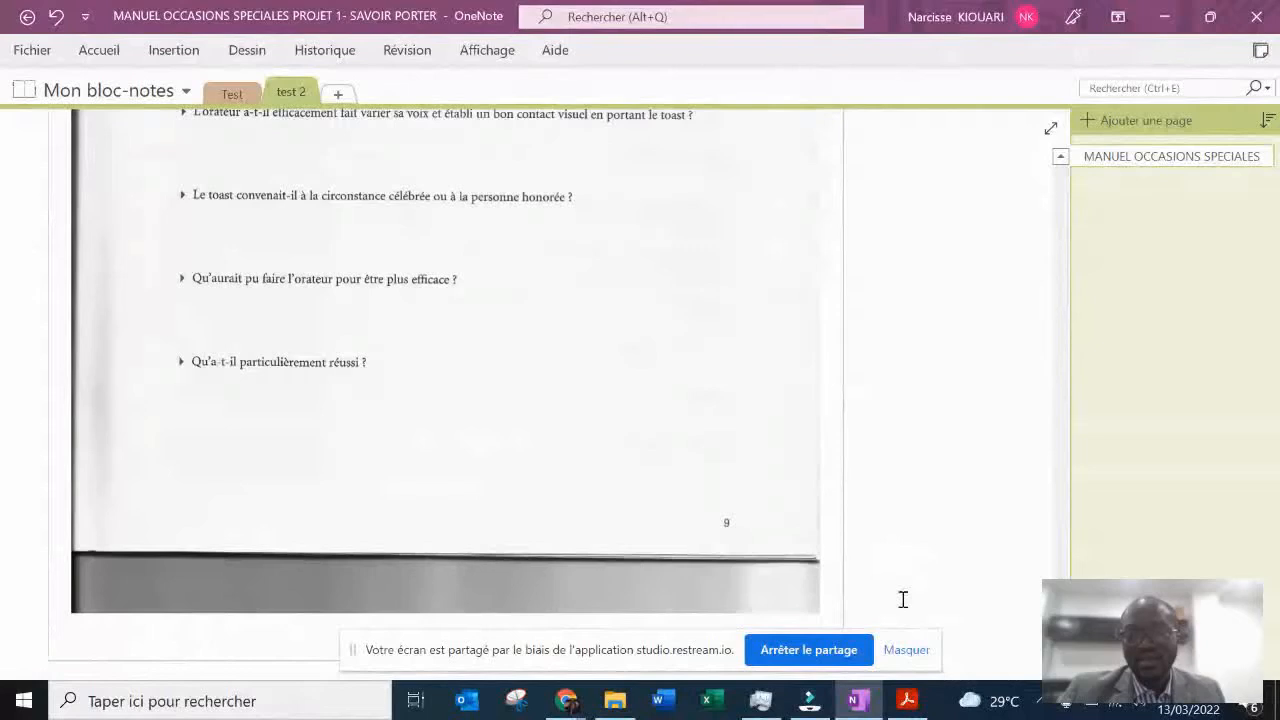
scroll(914, 597, down, 3)
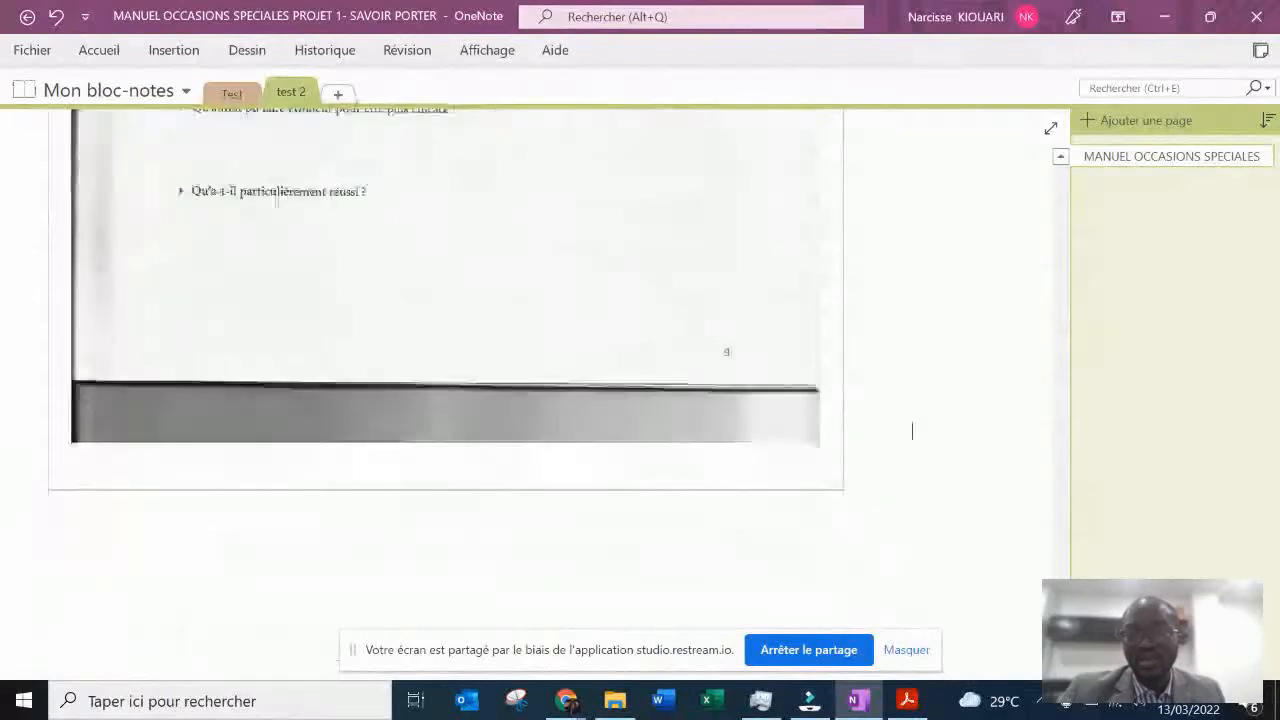
scroll(912, 431, down, 5)
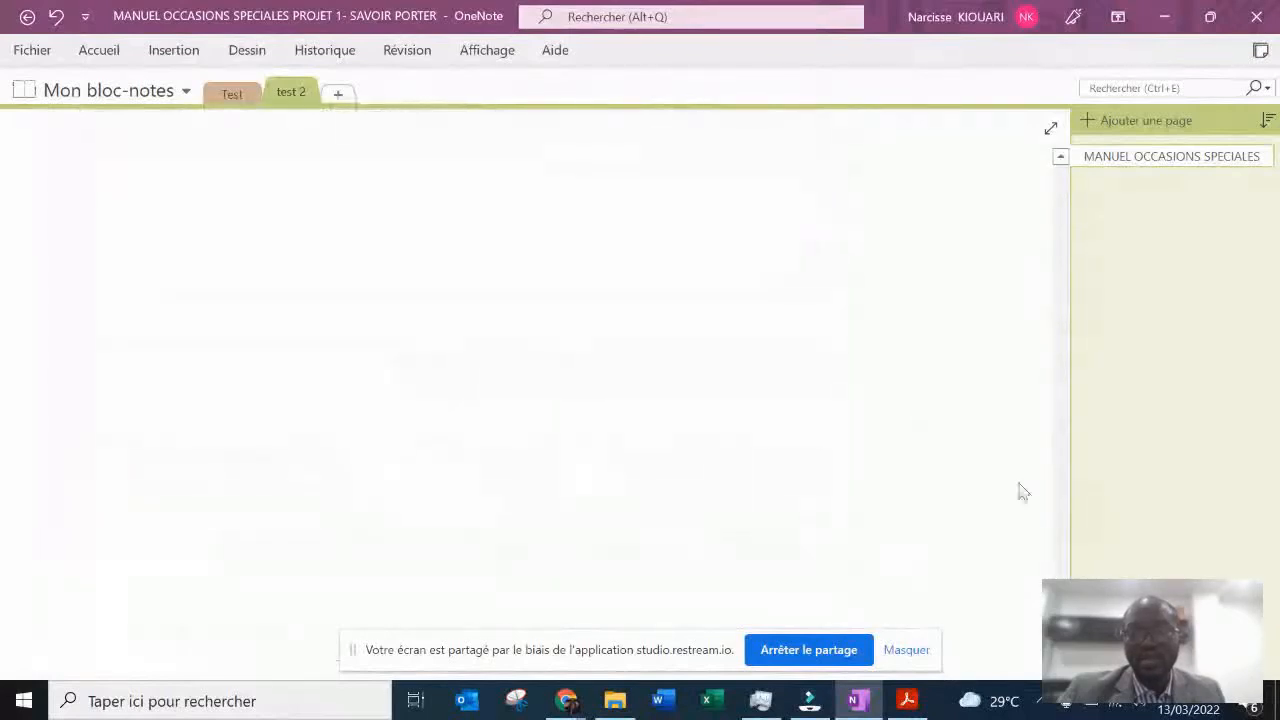
click(1060, 157)
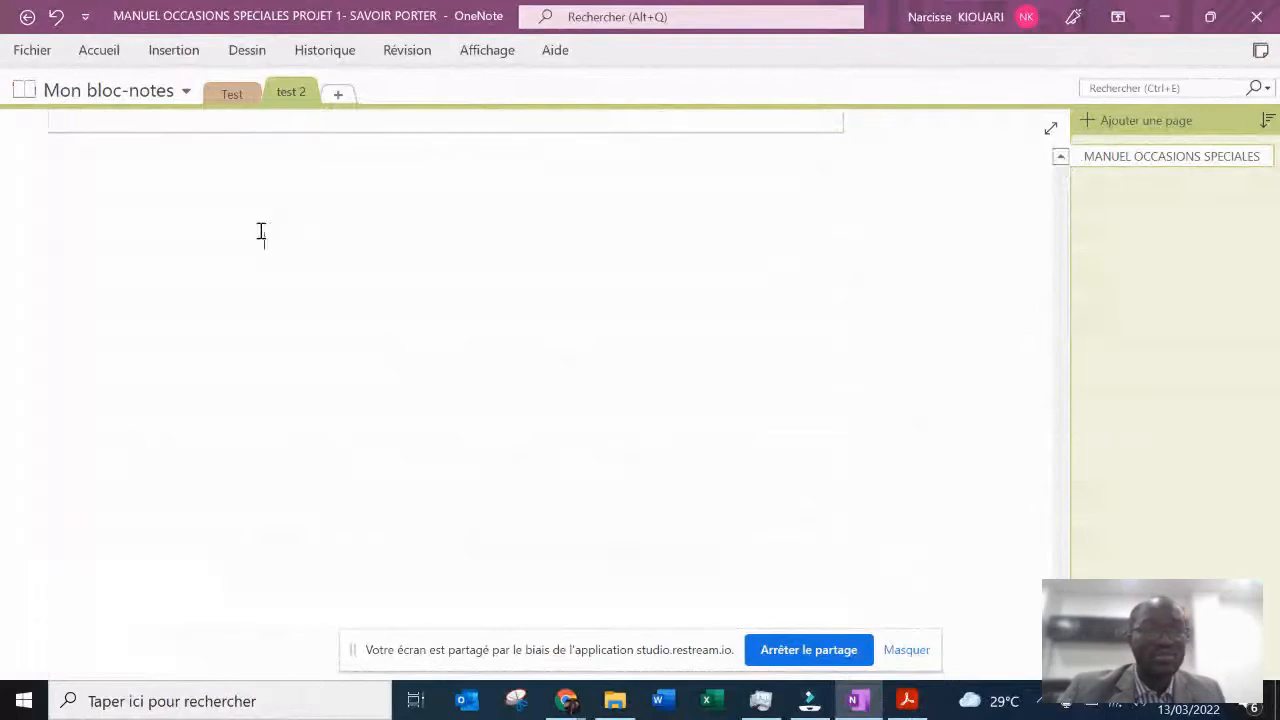
click(50, 208)
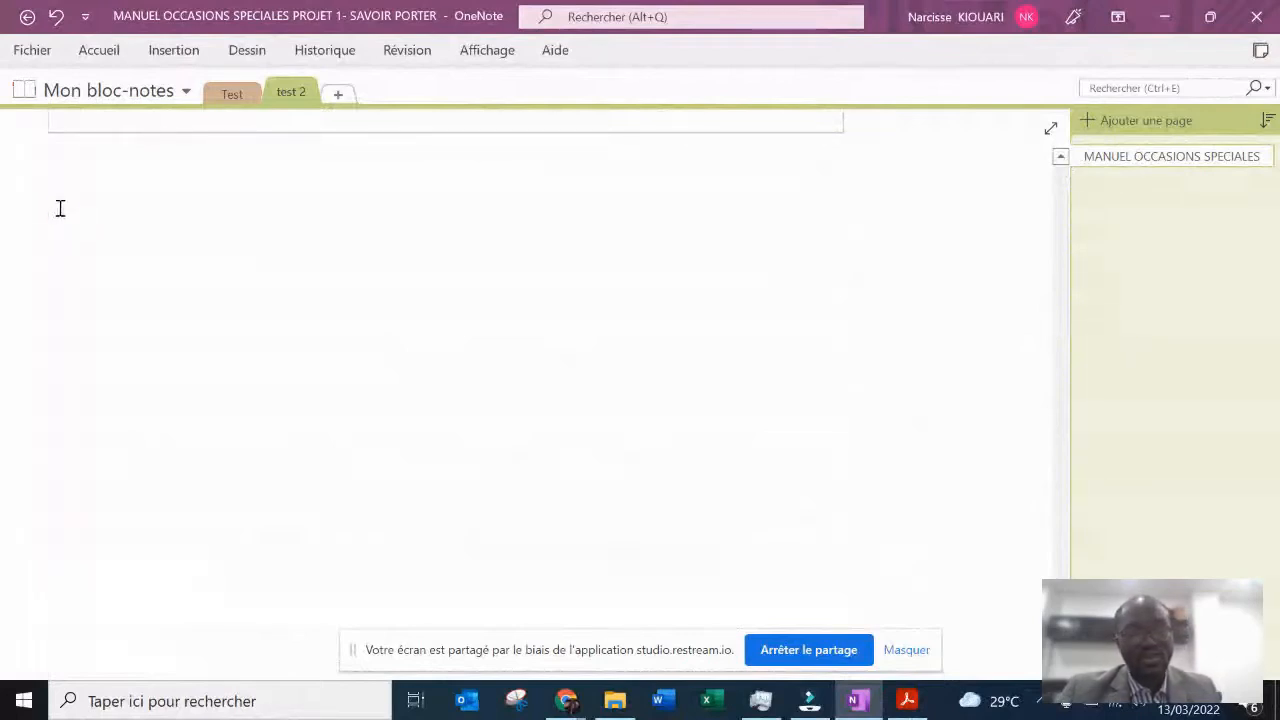
key(ctrl+v)
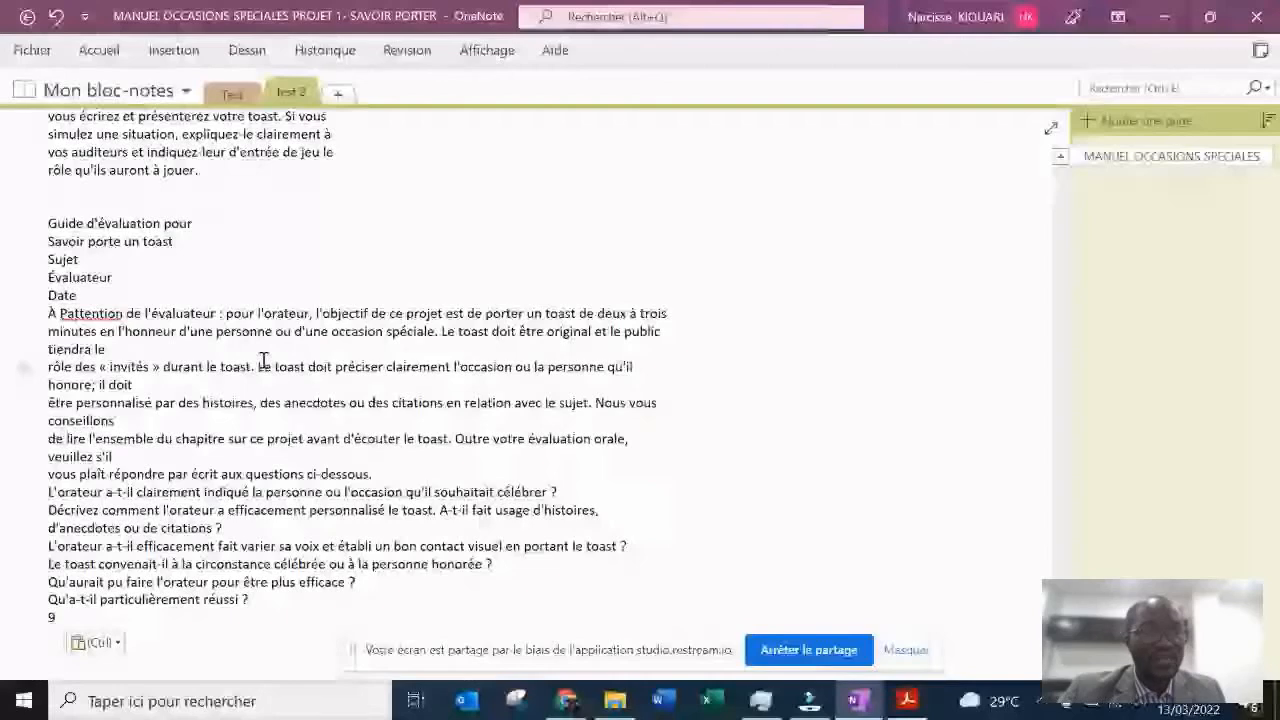
- Review the pasted text against the printout, from the "PROJET" heading to the last question of the evaluation guide
scroll(263, 360, up, 5)
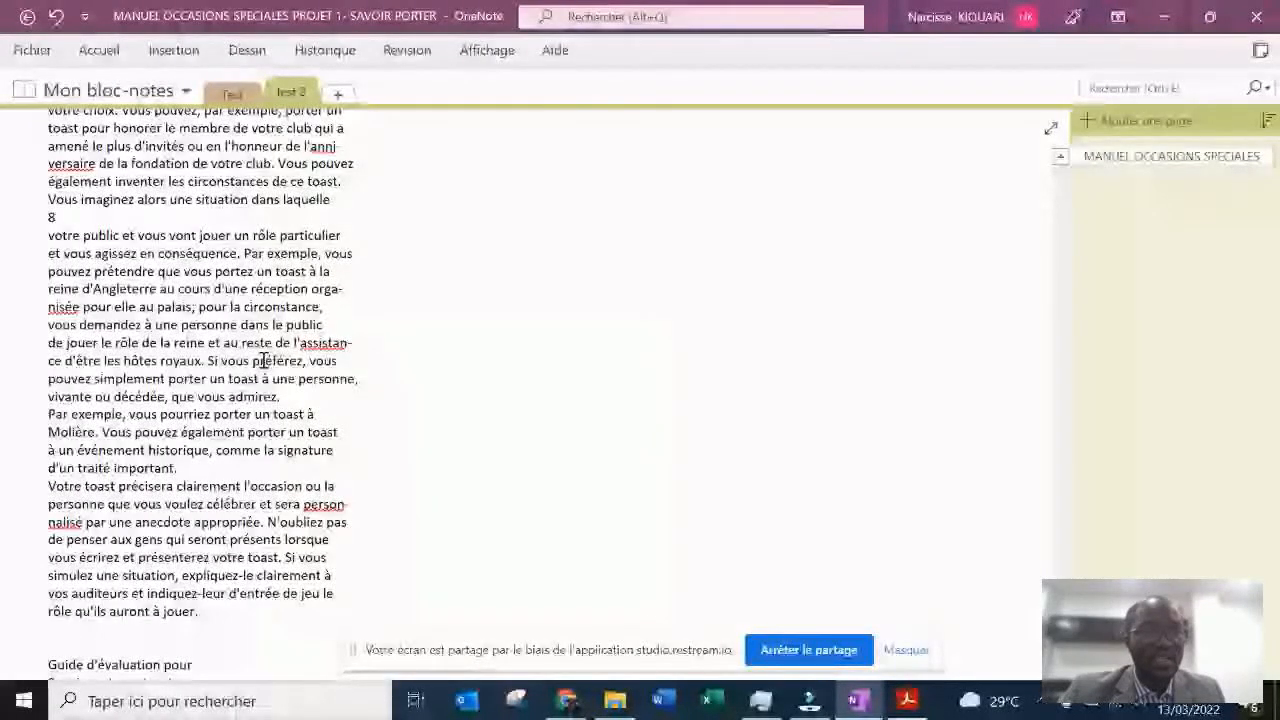
scroll(263, 360, up, 2)
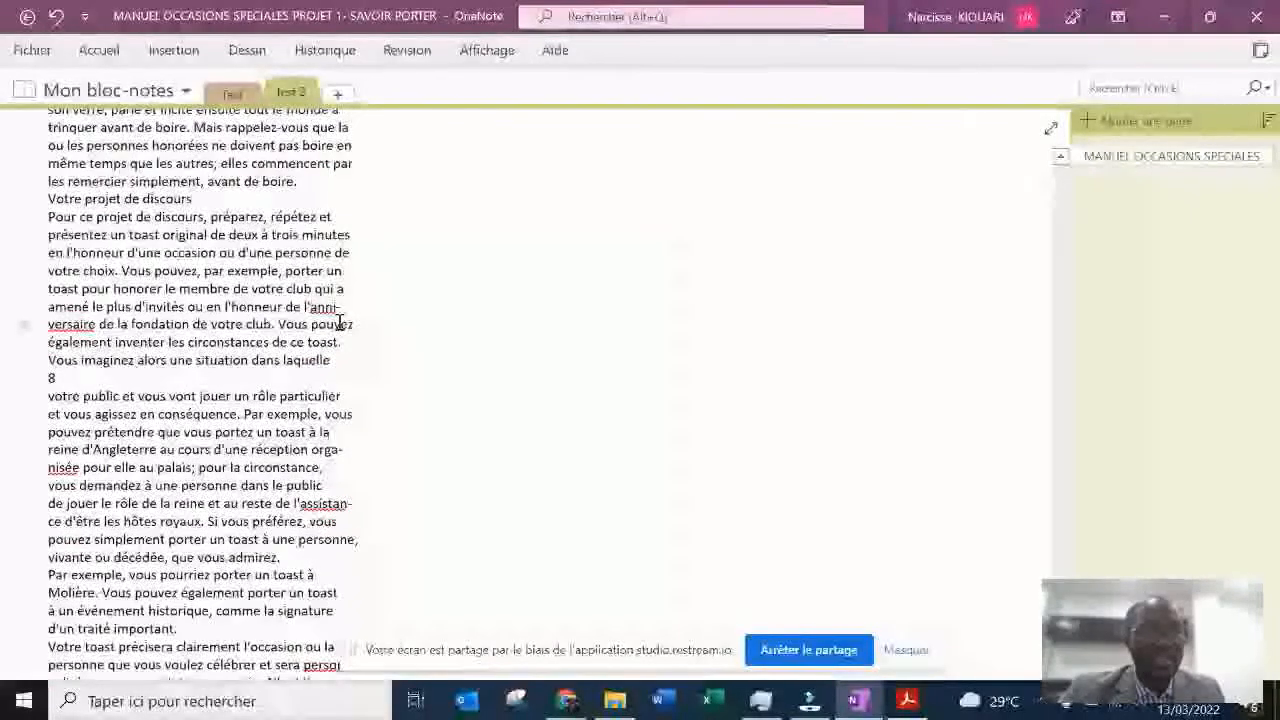
scroll(340, 322, up, 6)
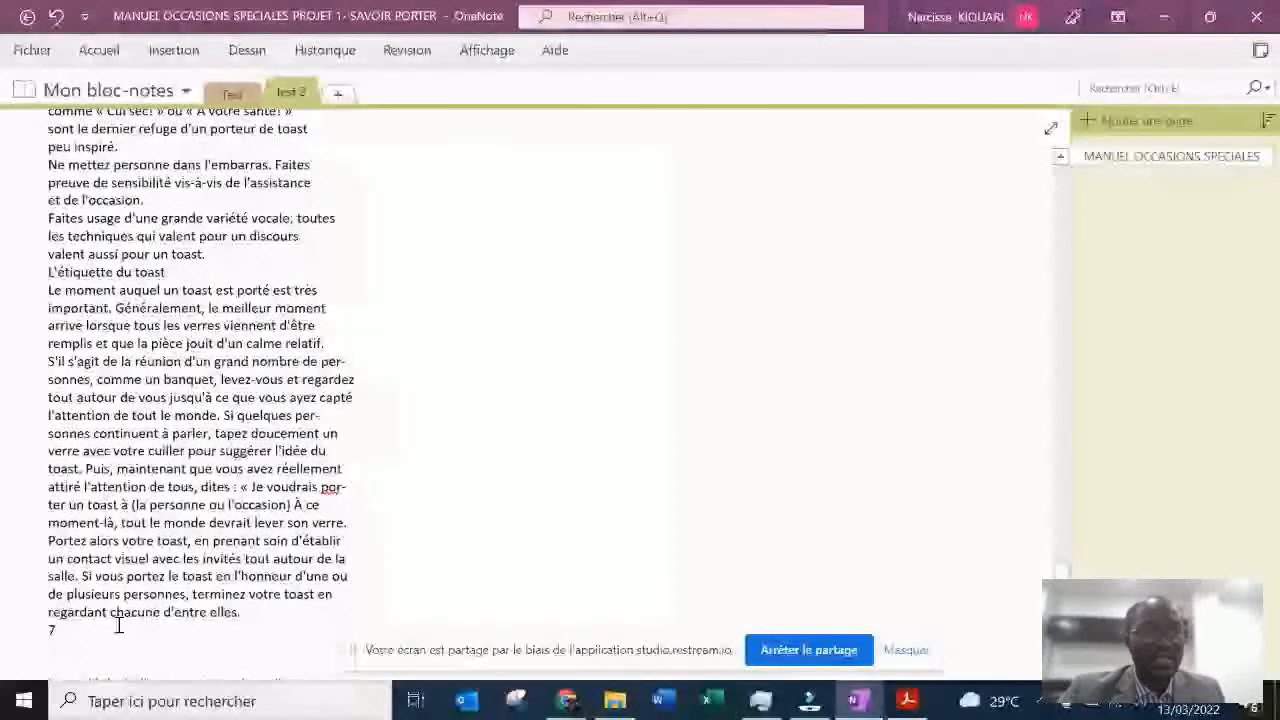
scroll(354, 194, up, 1)
scroll(354, 194, up, 10)
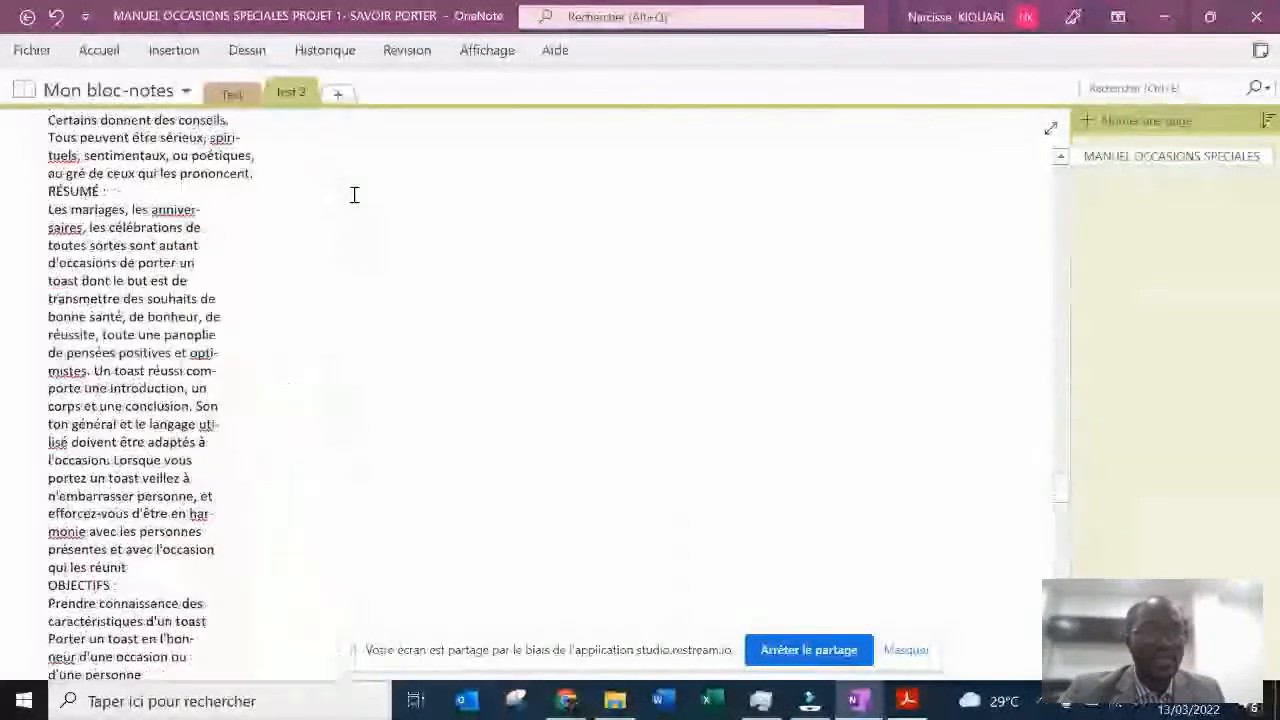
scroll(354, 194, up, 10)
scroll(354, 194, up, 3)
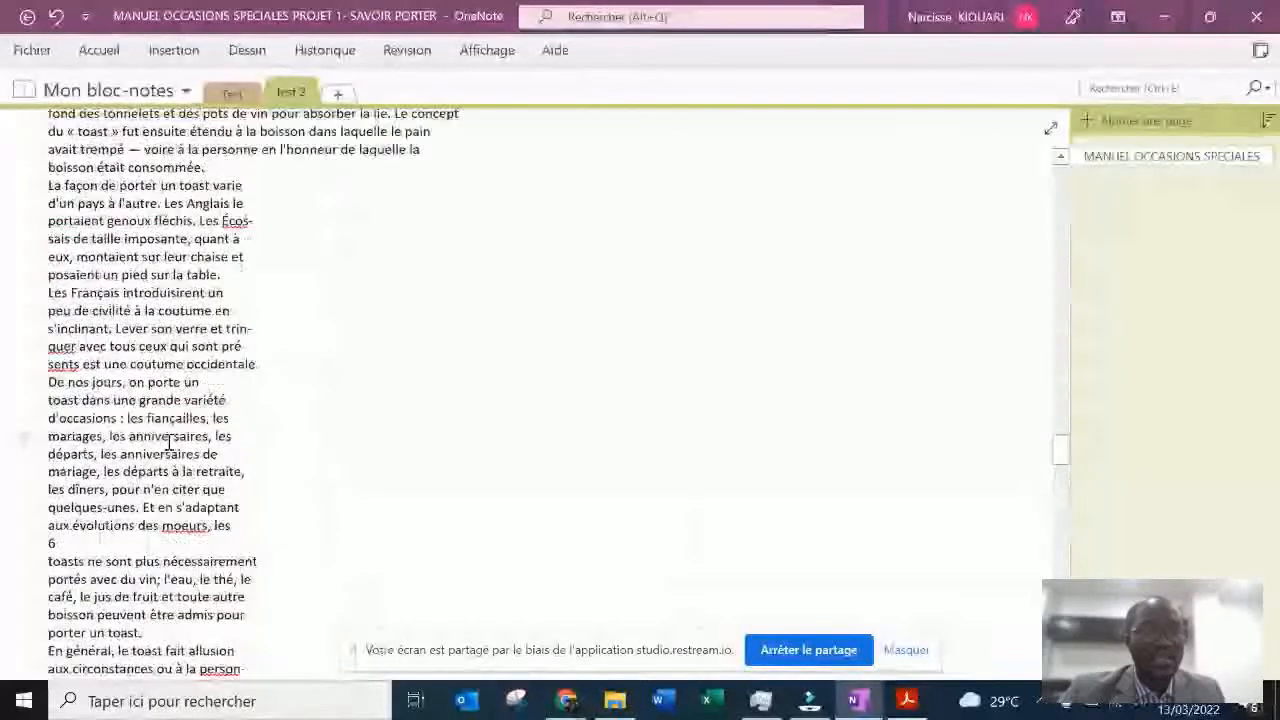
scroll(352, 413, up, 10)
scroll(352, 413, down, 10)
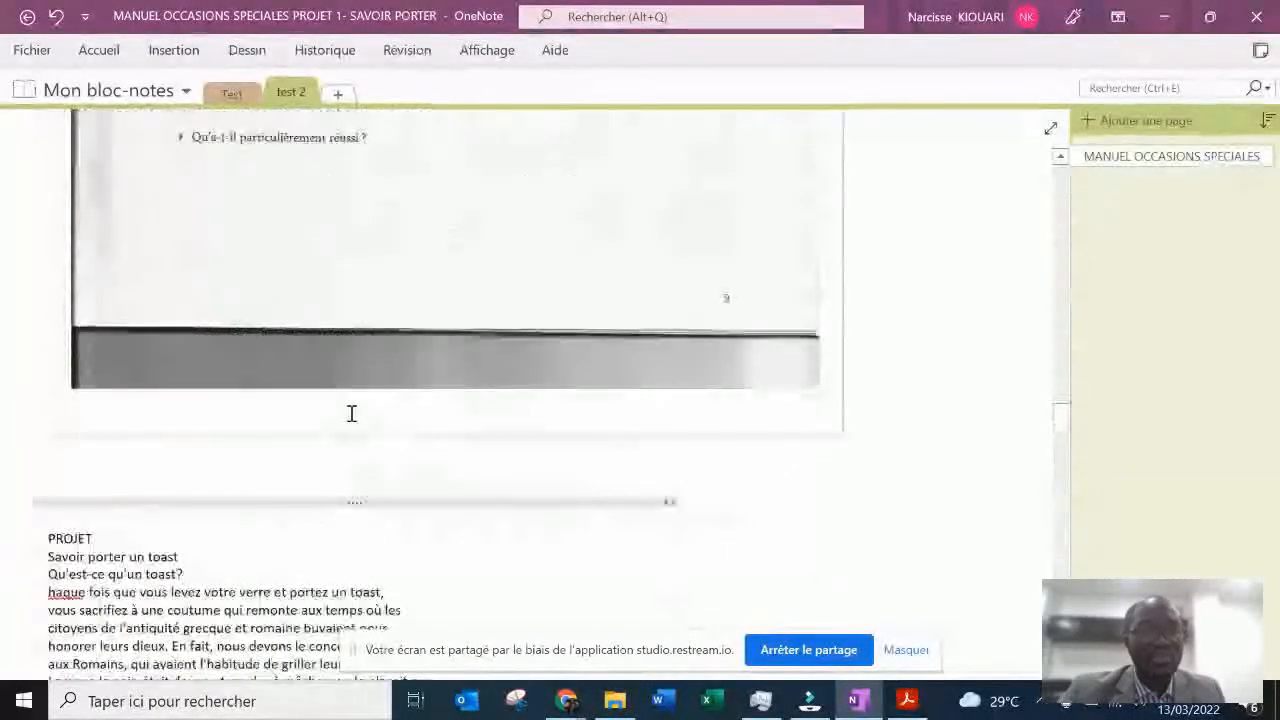
scroll(352, 413, down, 10)
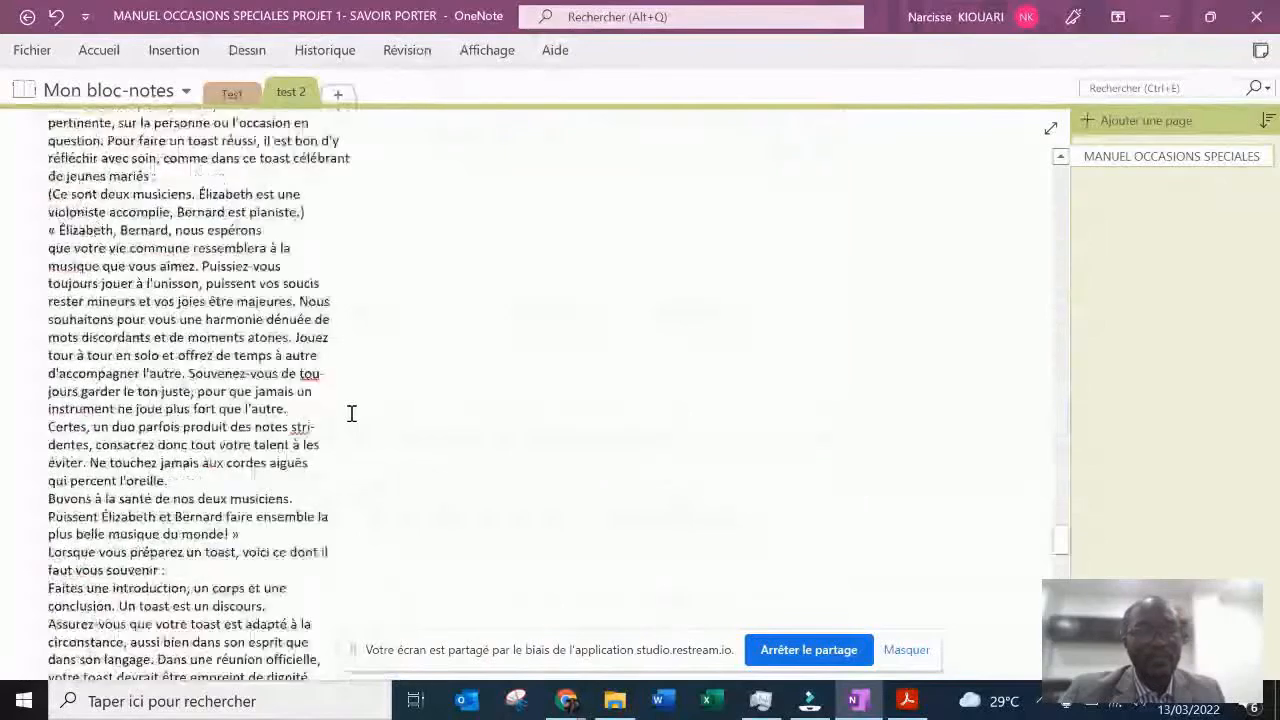
scroll(352, 413, down, 10)
scroll(352, 413, down, 10)
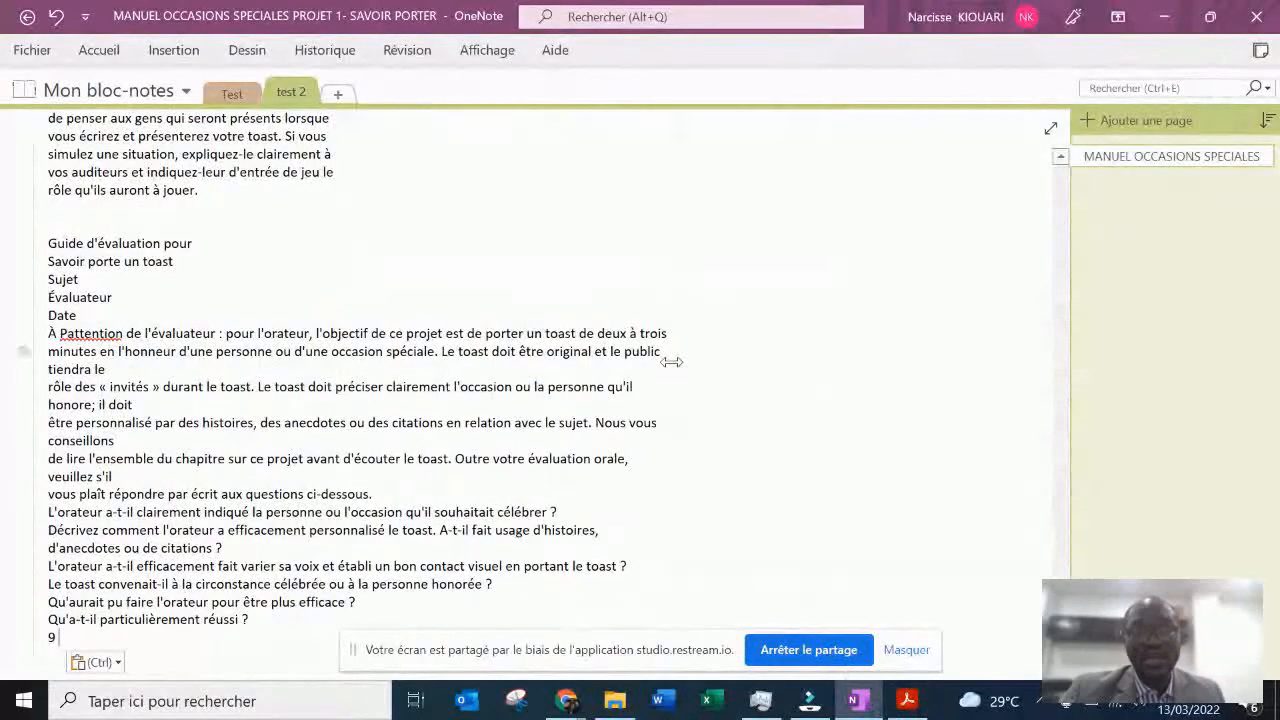
key(alt+Tab)
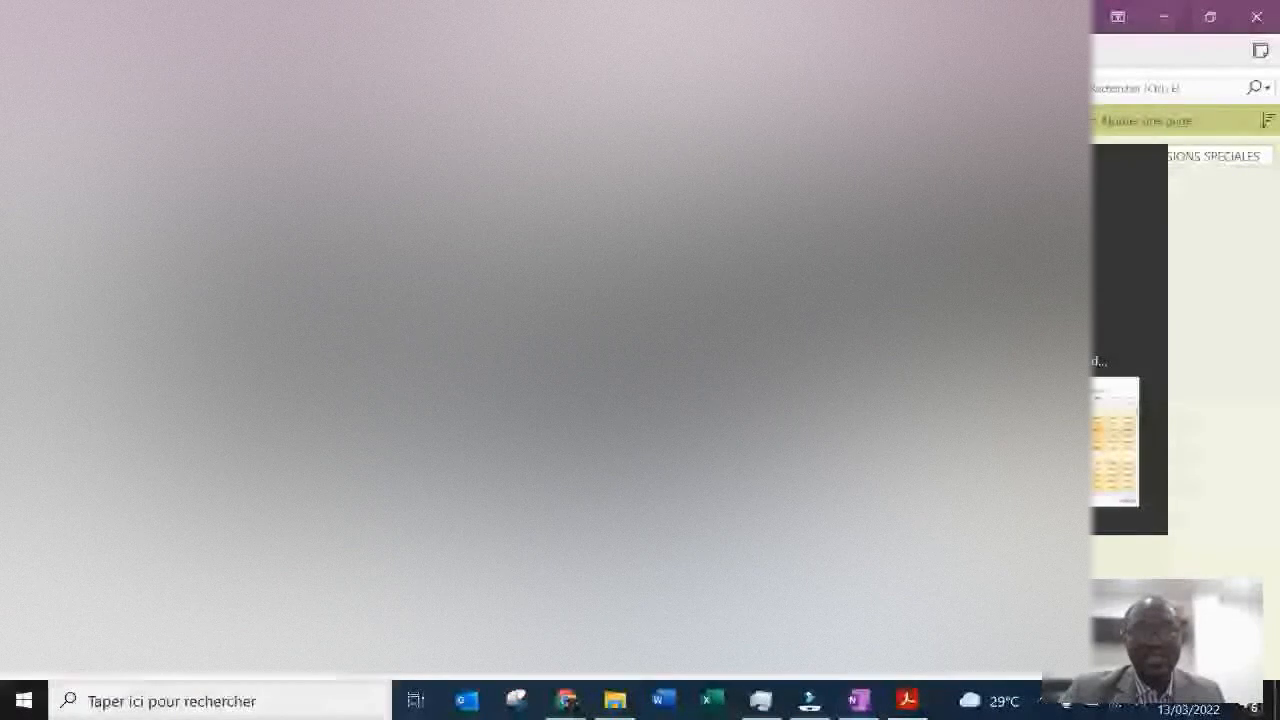
key(ctrl+Tab)
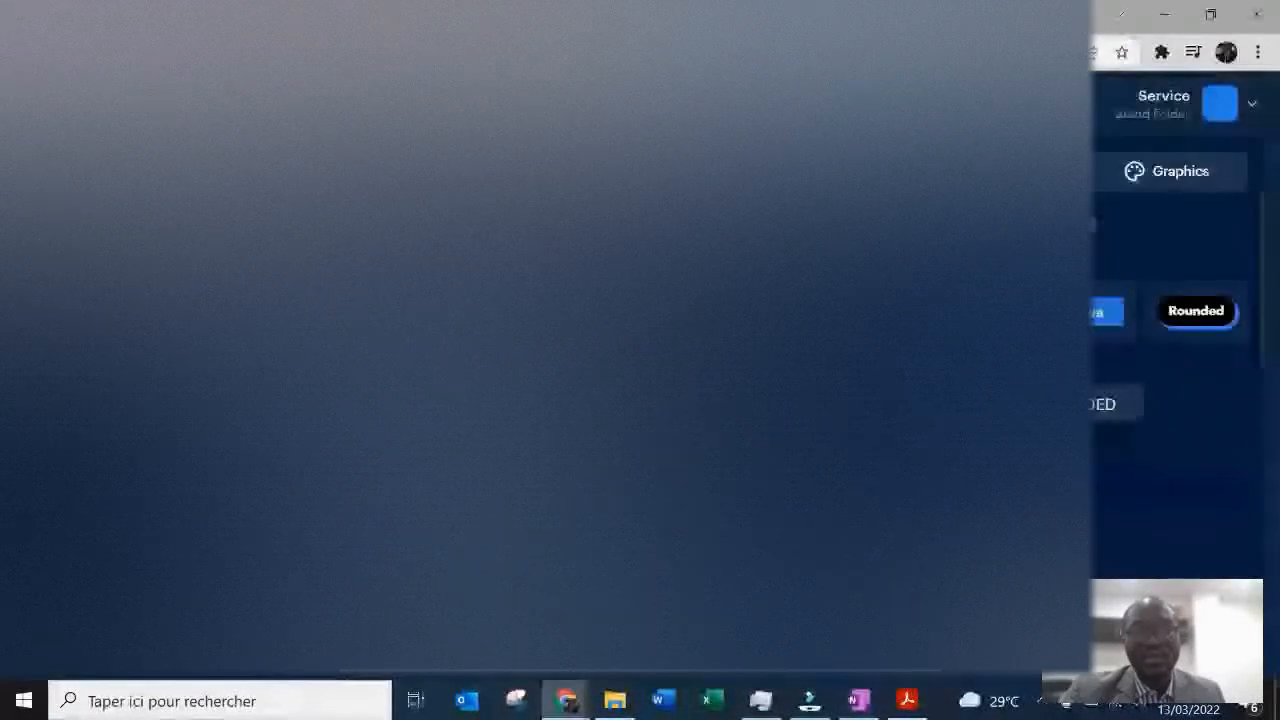